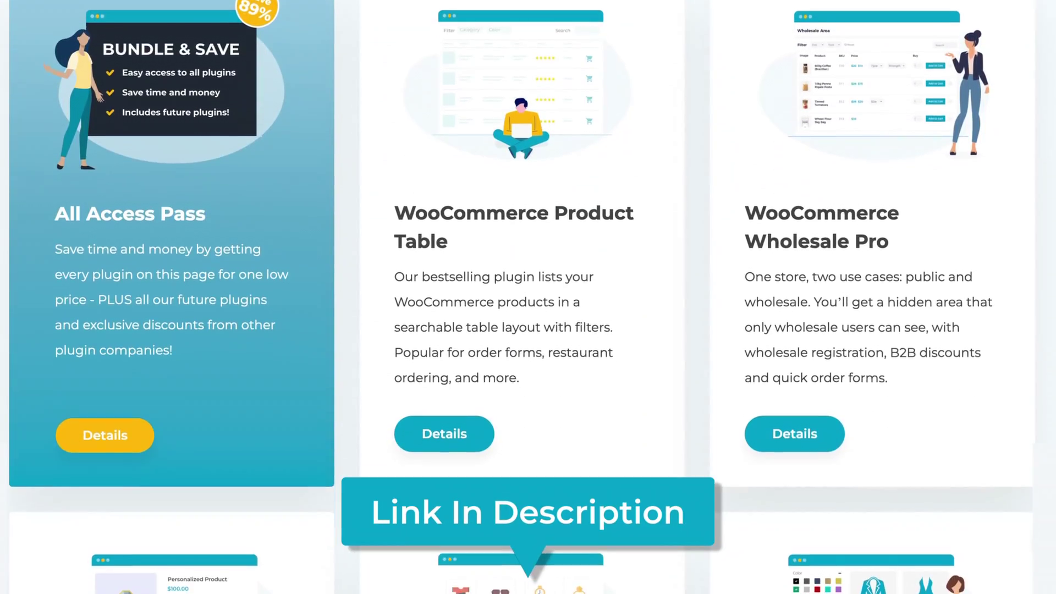
pyautogui.scroll(-15, 528, 297)
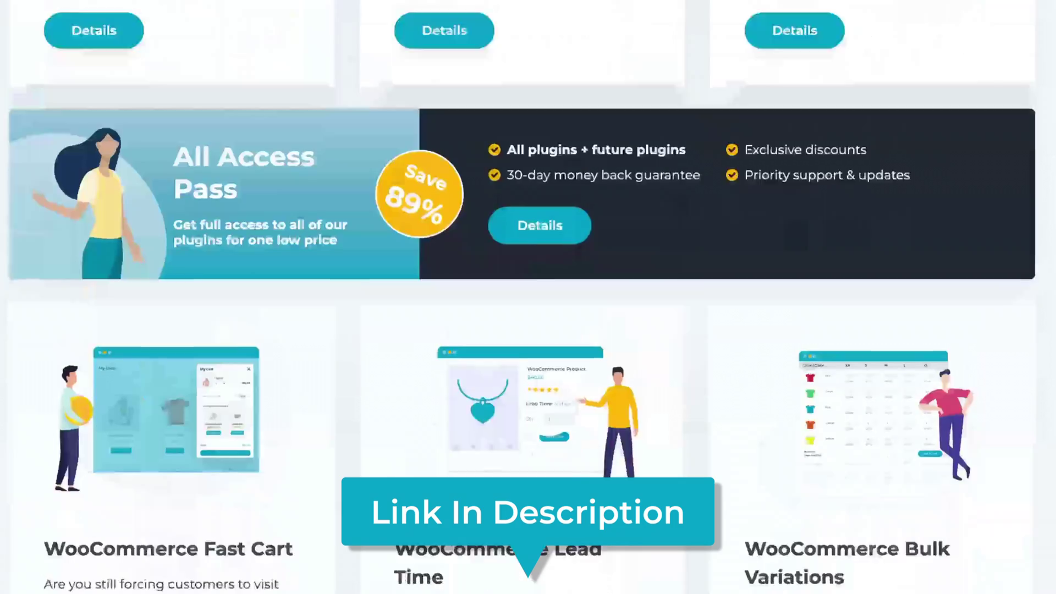
pyautogui.scroll(-15, 528, 297)
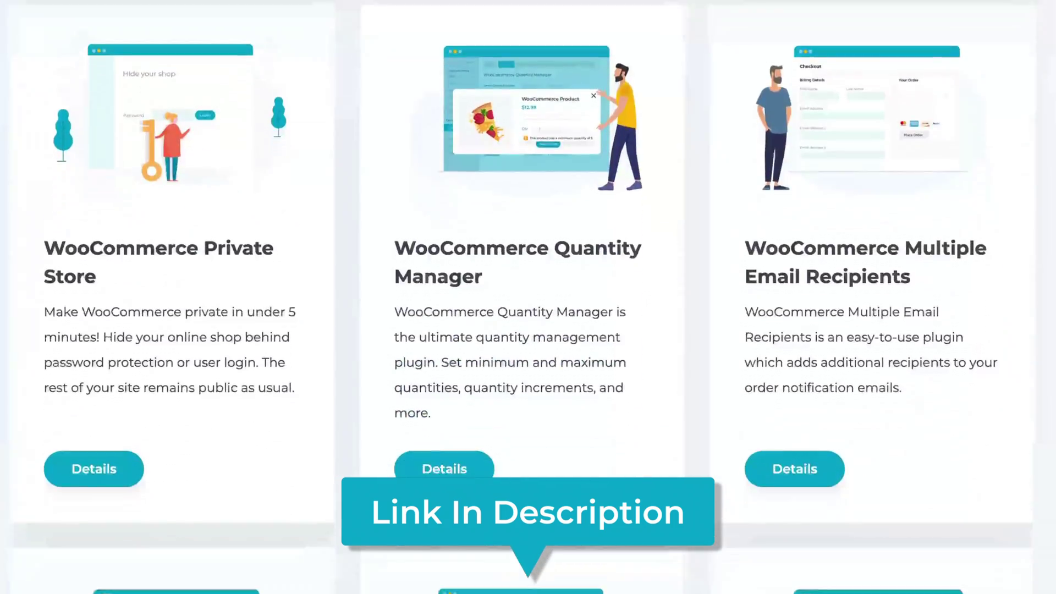
pyautogui.scroll(-4, 528, 297)
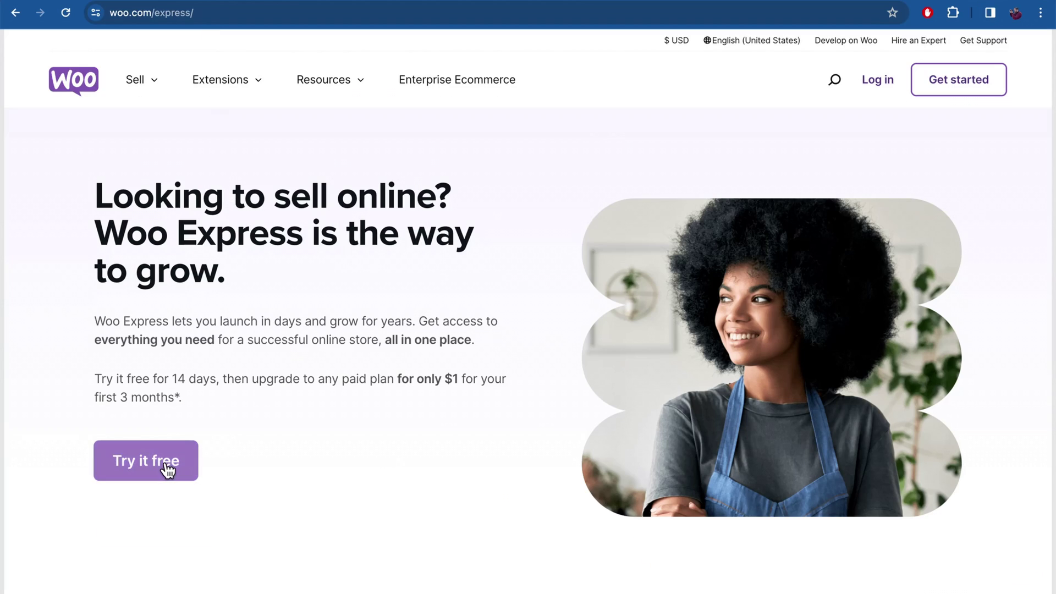
# Start a Woo Express free trial for a new business named Barn2 Merch in Clothing and accessories
pyautogui.click(167, 470)
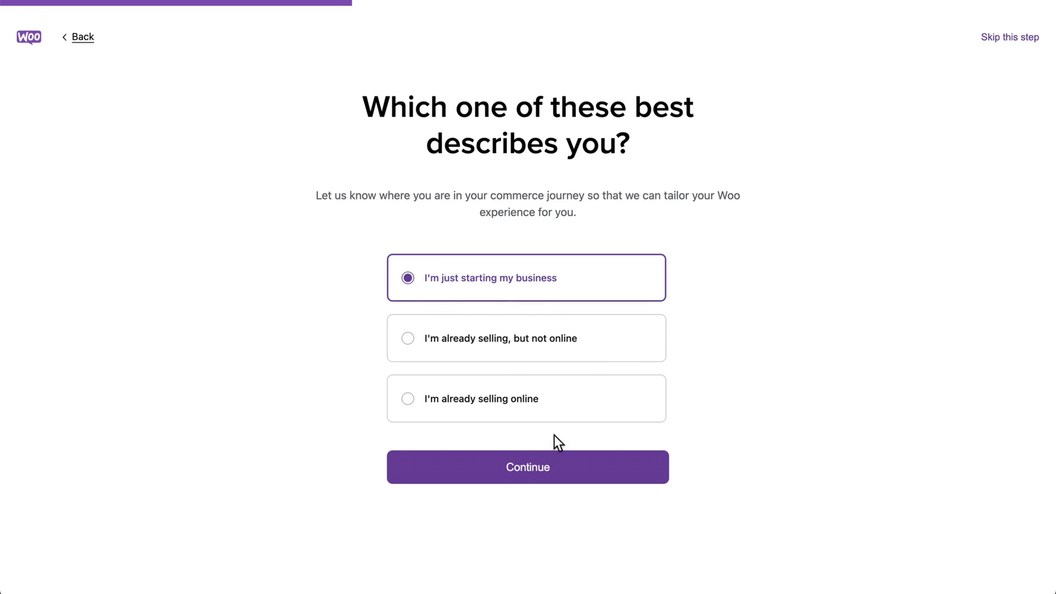
pyautogui.click(560, 475)
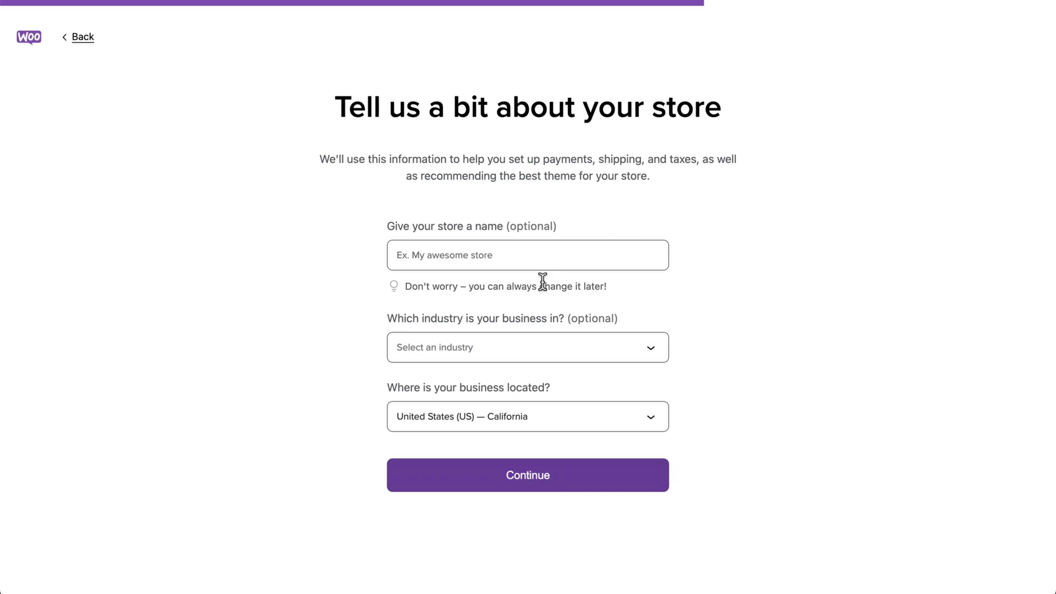
pyautogui.click(551, 259)
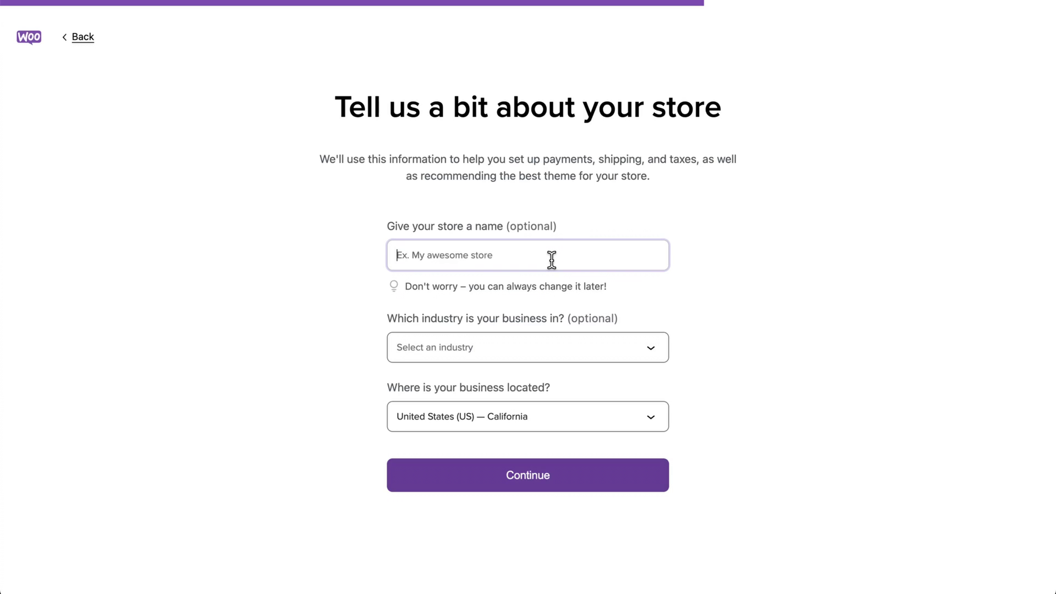
pyautogui.write('Barn2 Me')
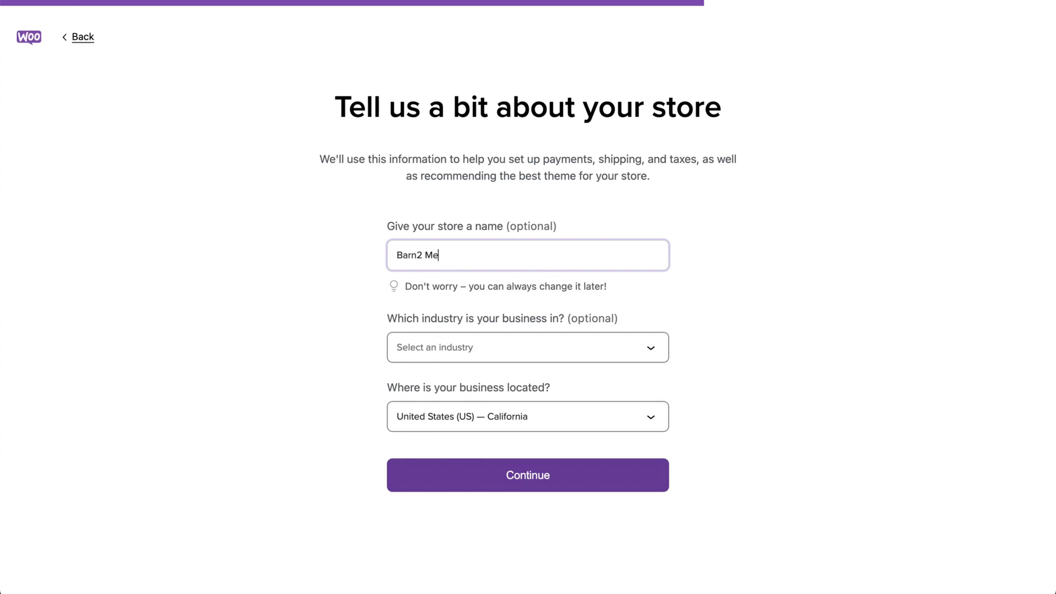
pyautogui.write('rch')
pyautogui.scroll(-1, 626, 309)
pyautogui.click(625, 309)
pyautogui.click(530, 333)
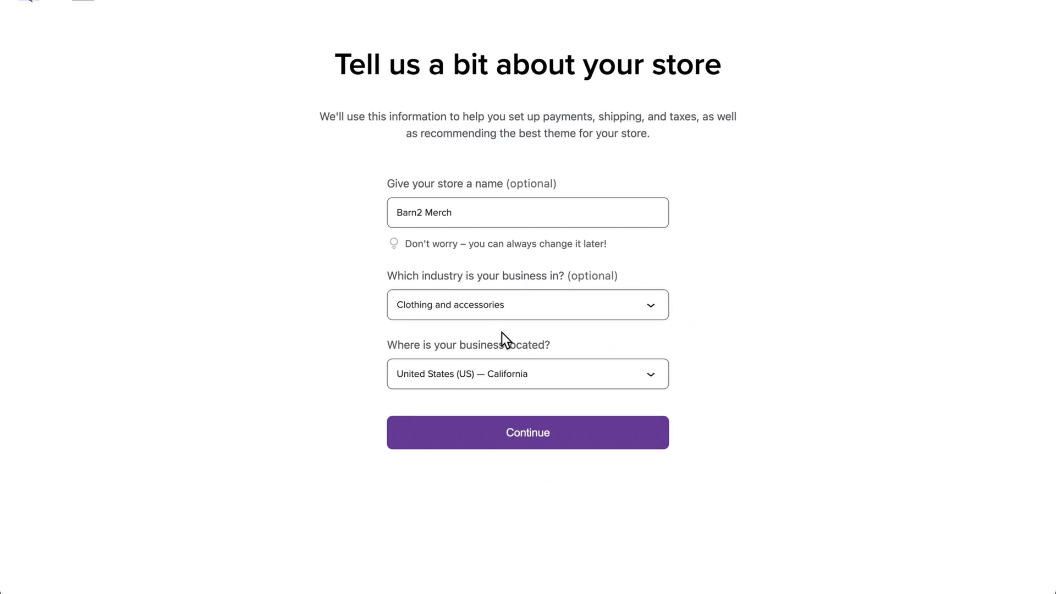
pyautogui.click(544, 425)
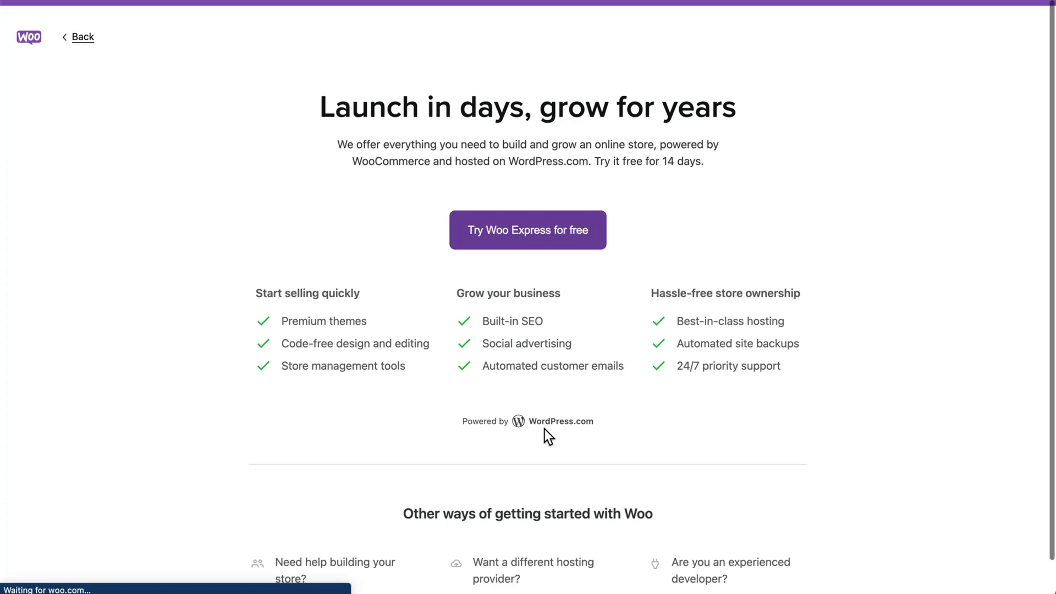
# Sign up for the Woo Express free trial and approve signing into WooCommerce with the account
pyautogui.click(545, 235)
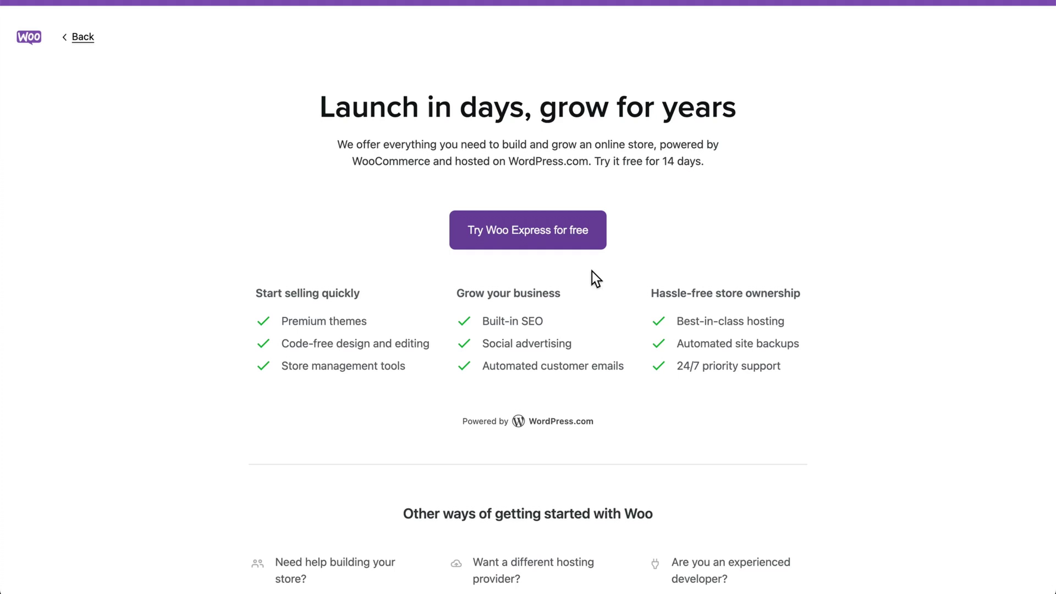
pyautogui.click(559, 242)
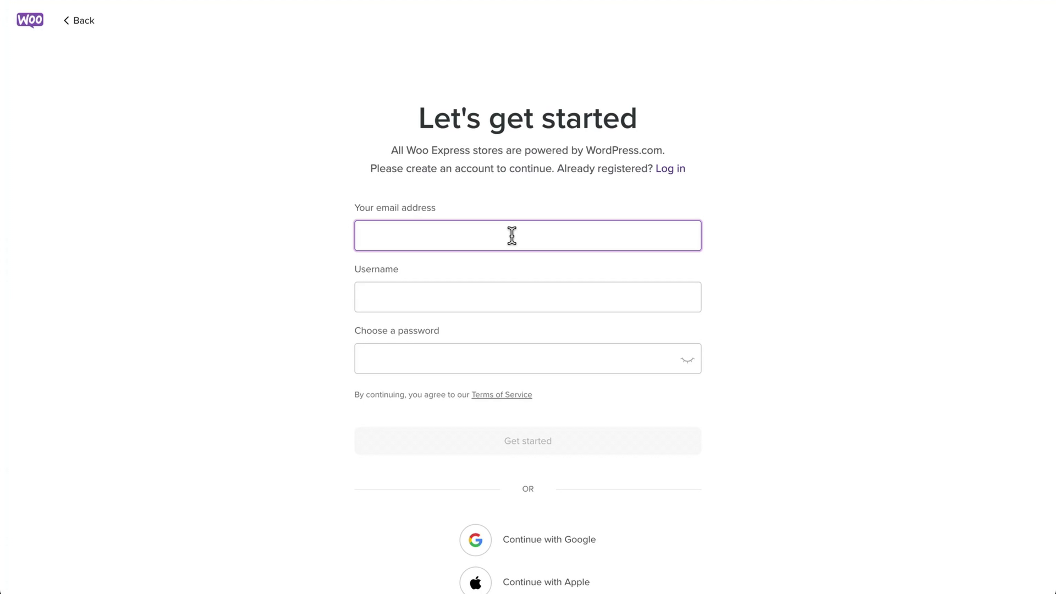
pyautogui.click(507, 380)
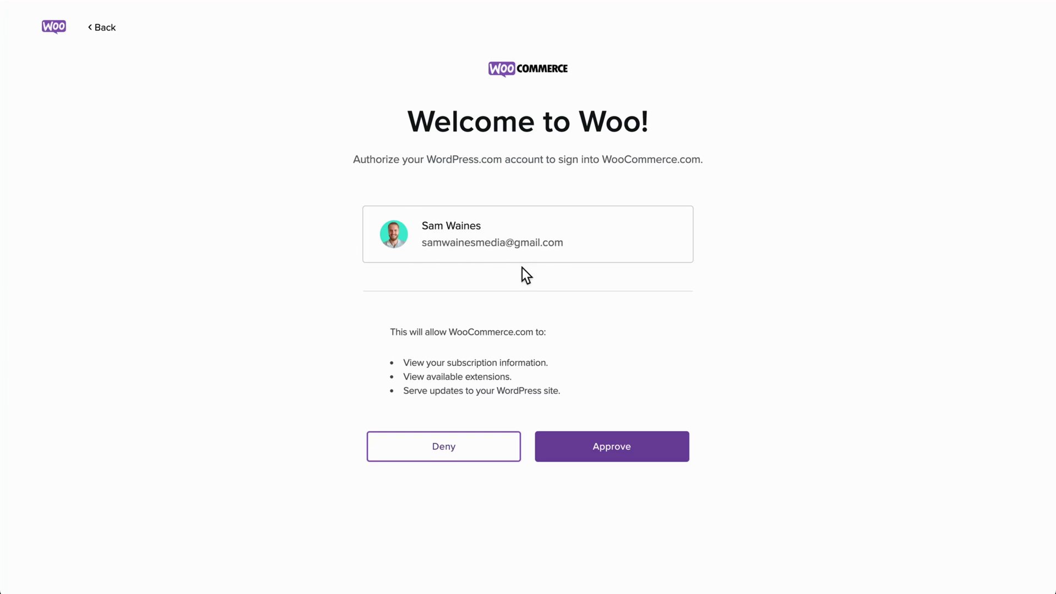
pyautogui.click(617, 456)
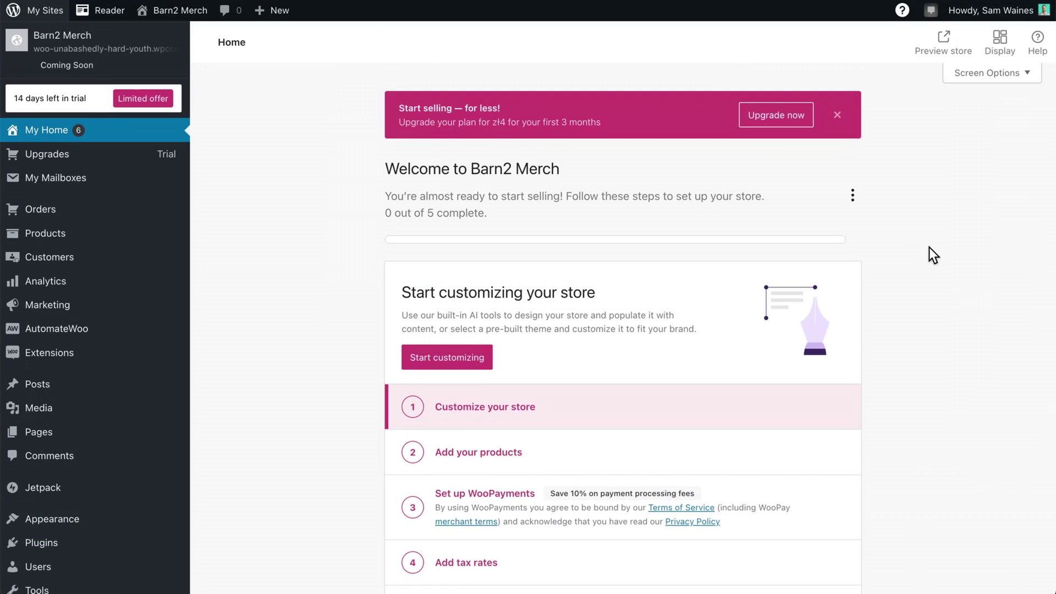
# Browse the store's design and theme options under Customize your store
pyautogui.scroll(-5, 928, 248)
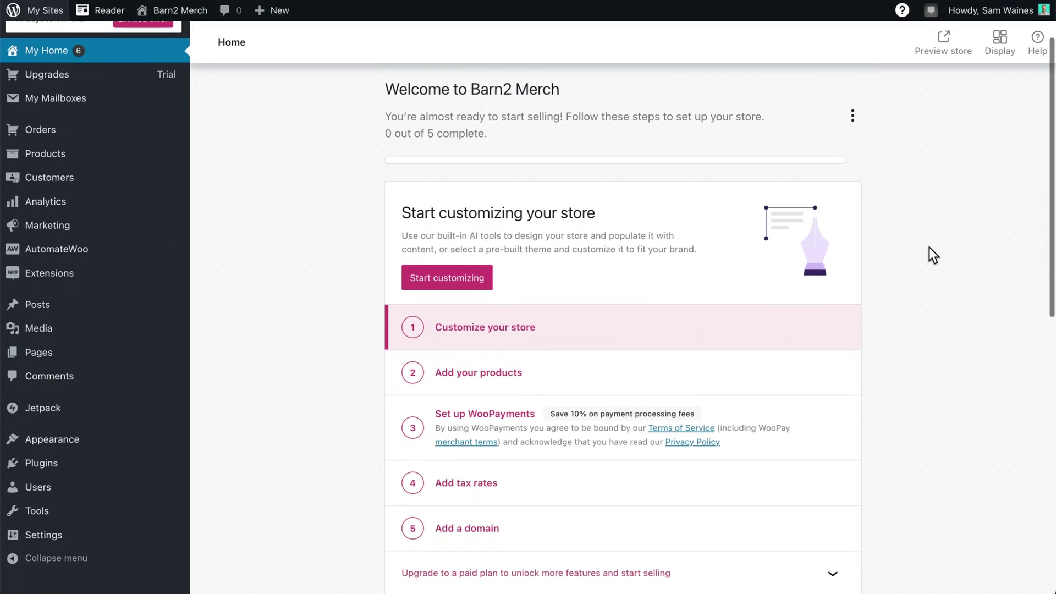
pyautogui.scroll(-3, 930, 250)
pyautogui.scroll(2, 930, 250)
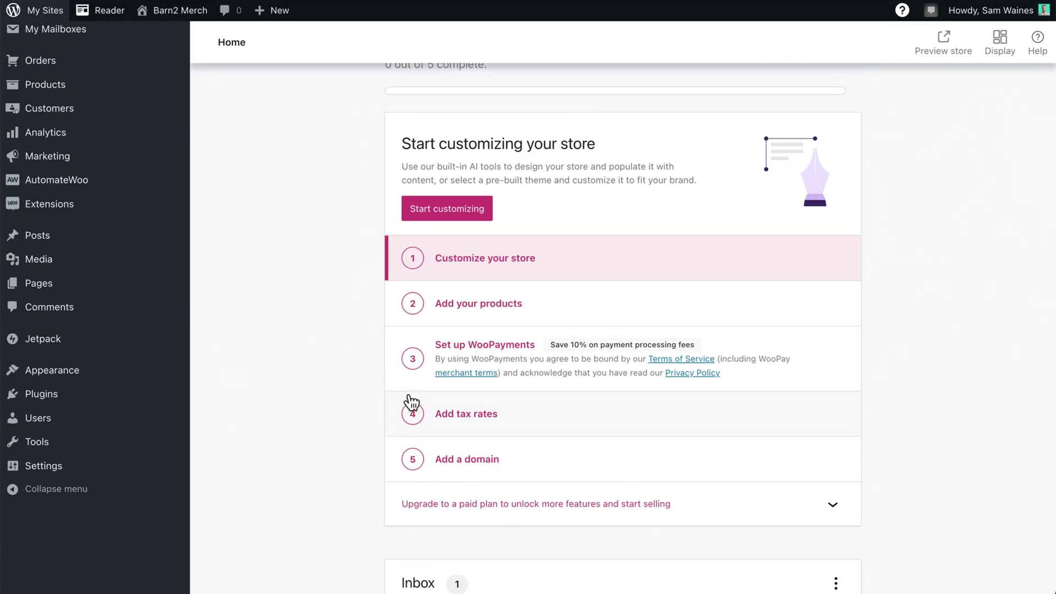
pyautogui.click(490, 259)
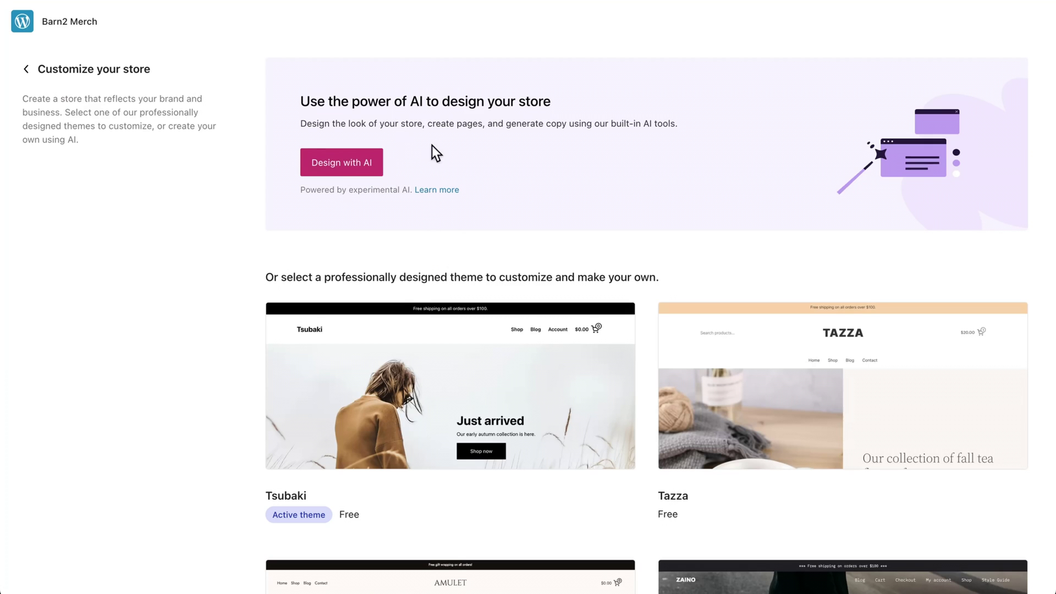
# Open the Add your products task from the setup checklist
pyautogui.scroll(-3, 516, 205)
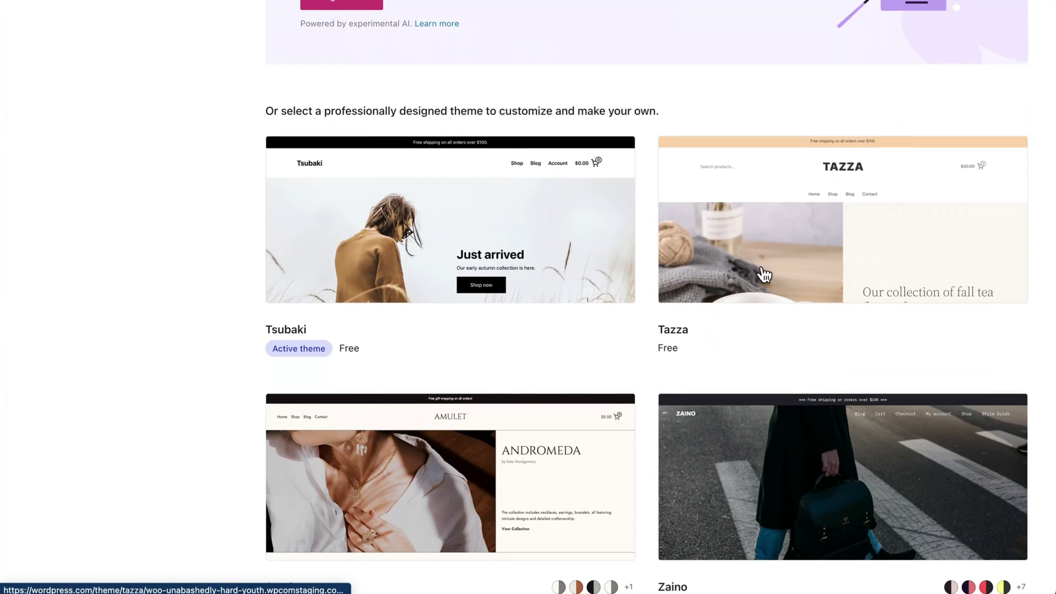
pyautogui.scroll(-2, 710, 319)
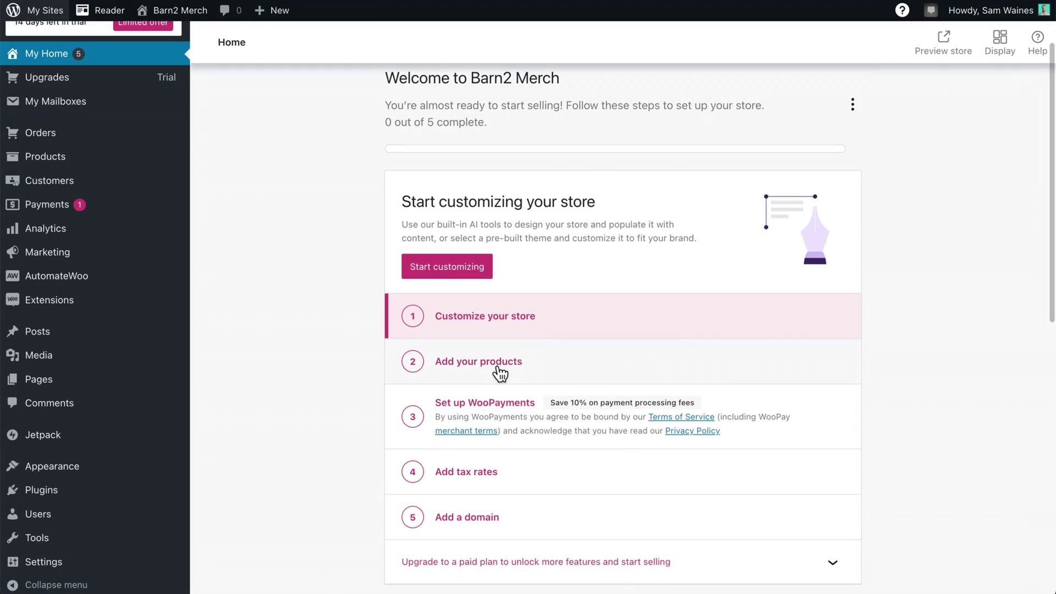
pyautogui.click(497, 371)
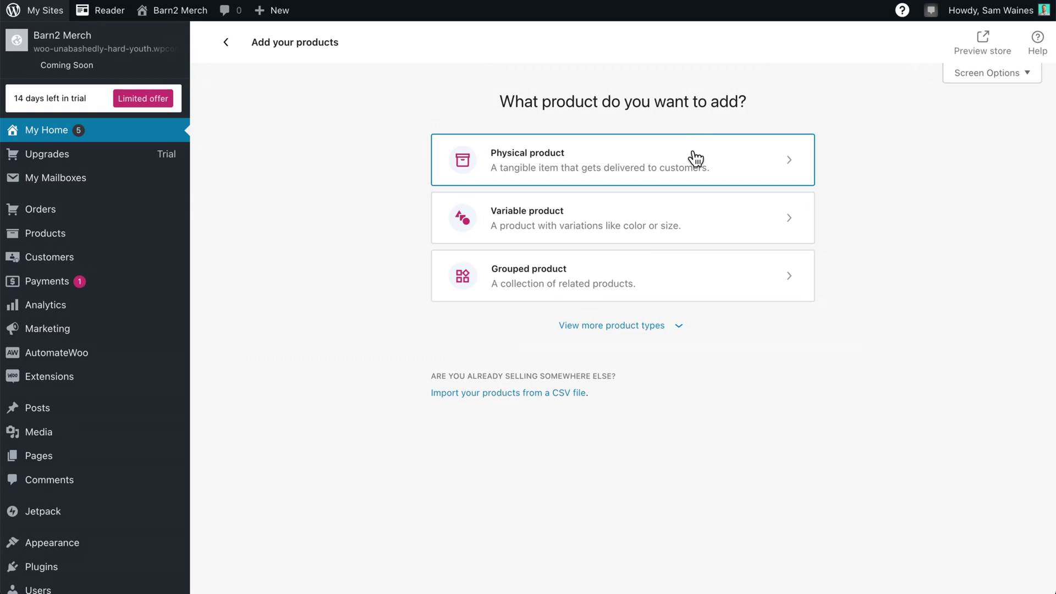
# Create a physical product with the hoodie name, pasted summary and a 45.00 list price
pyautogui.click(569, 162)
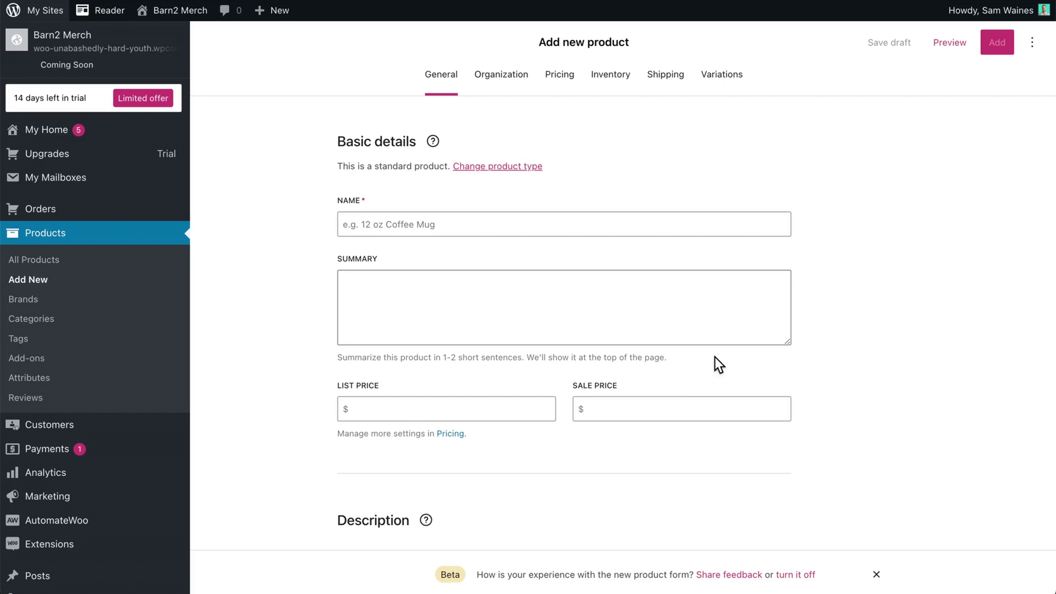
pyautogui.scroll(-5, 749, 349)
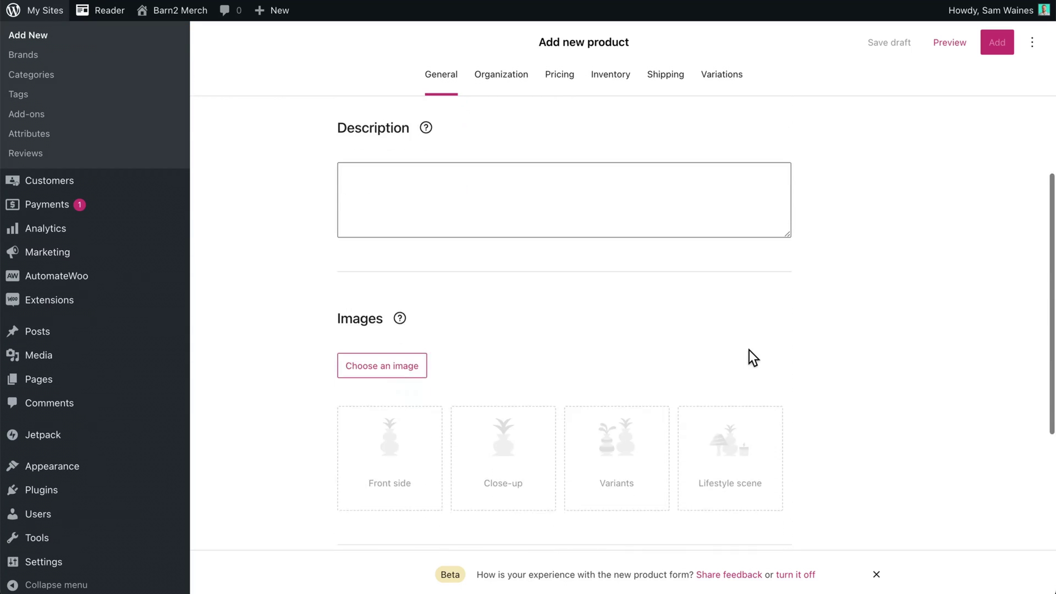
pyautogui.scroll(10, 749, 350)
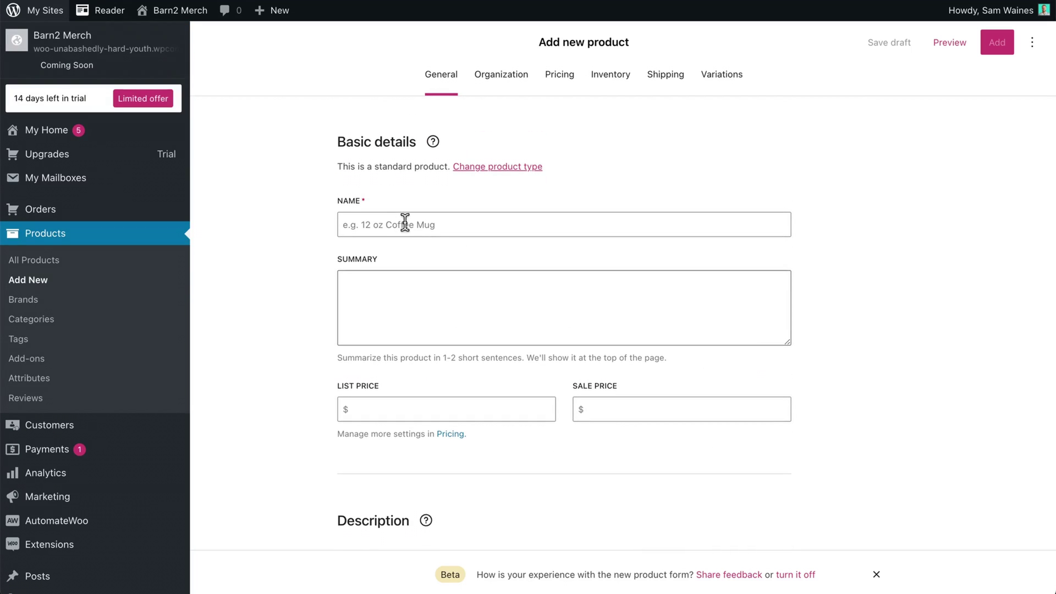
pyautogui.click(404, 223)
pyautogui.write('Unisex Logo Hoodie (Grey)')
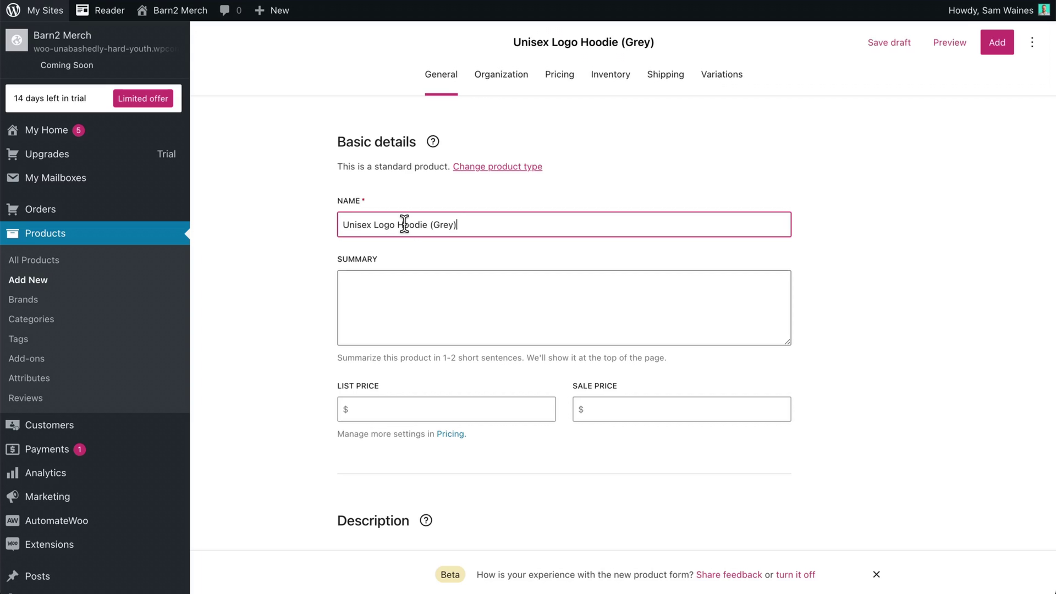
pyautogui.click(456, 283)
pyautogui.write('A premium unisex hoodie with two-tone Barn2 logo on the front.')
pyautogui.scroll(-2, 282, 342)
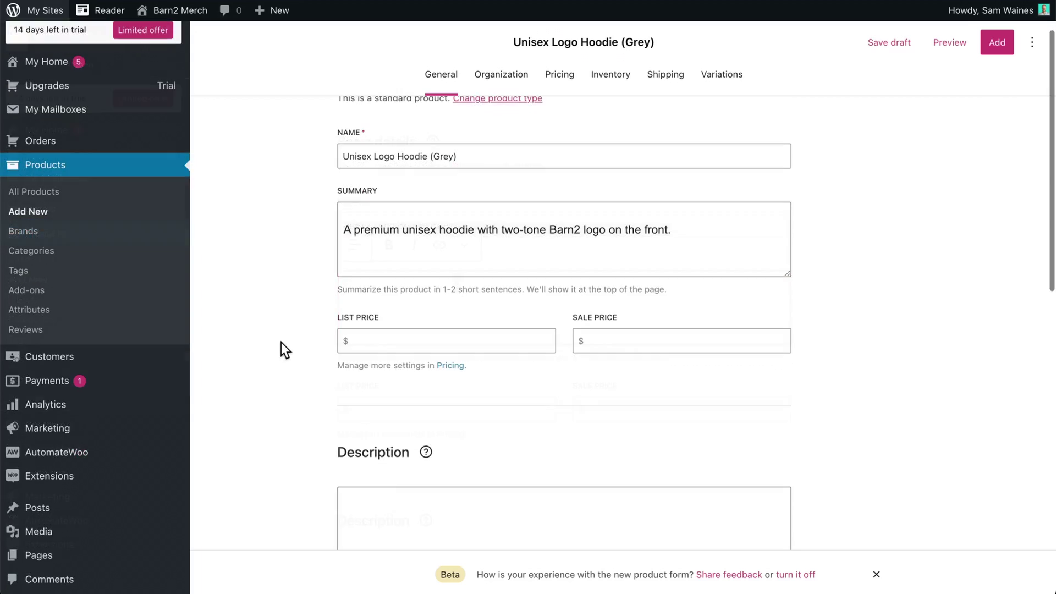
pyautogui.click(389, 341)
pyautogui.write('45.00')
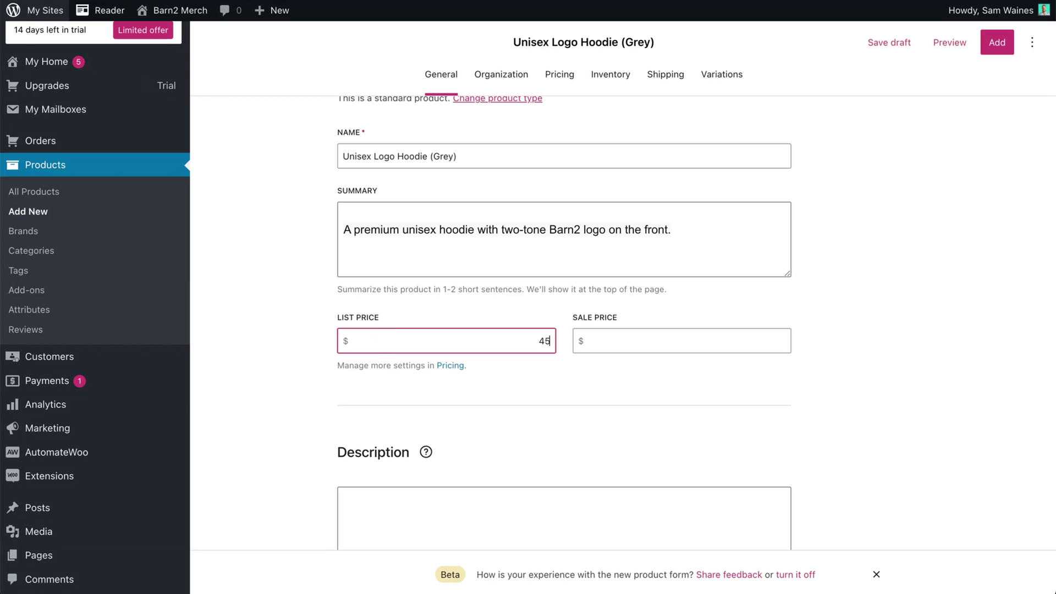
pyautogui.click(631, 339)
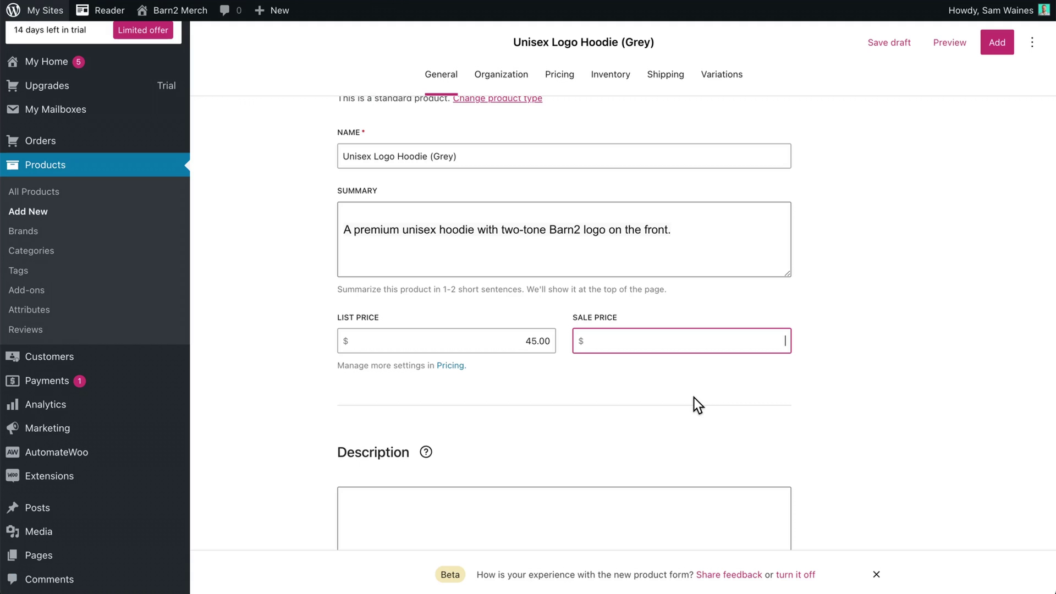
# Open the media picker for the product's images
pyautogui.scroll(-1, 694, 397)
pyautogui.scroll(-5, 694, 397)
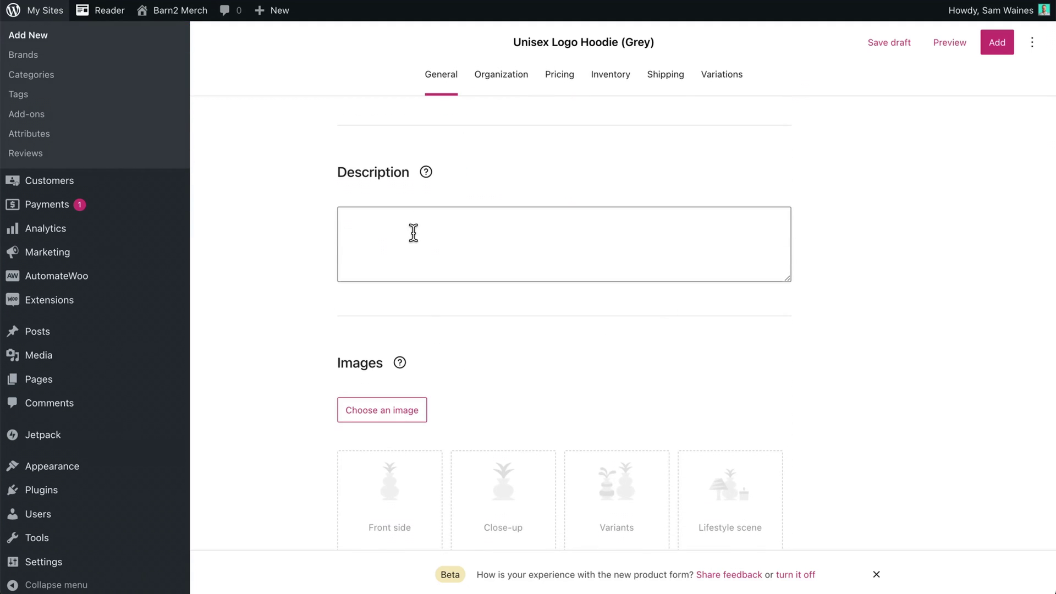
pyautogui.scroll(-1, 413, 233)
pyautogui.scroll(-3, 413, 233)
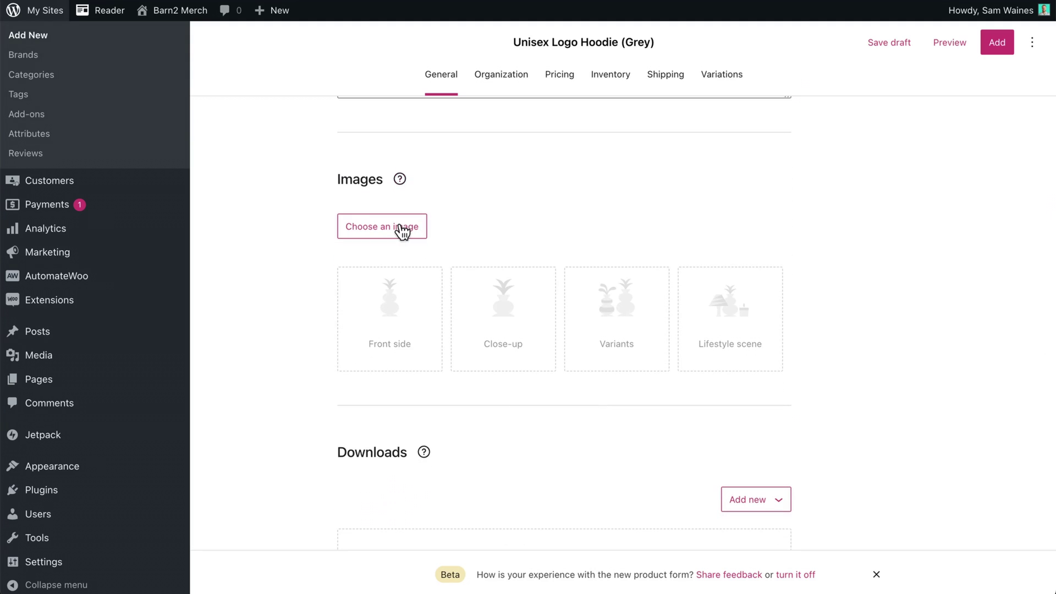
pyautogui.click(402, 231)
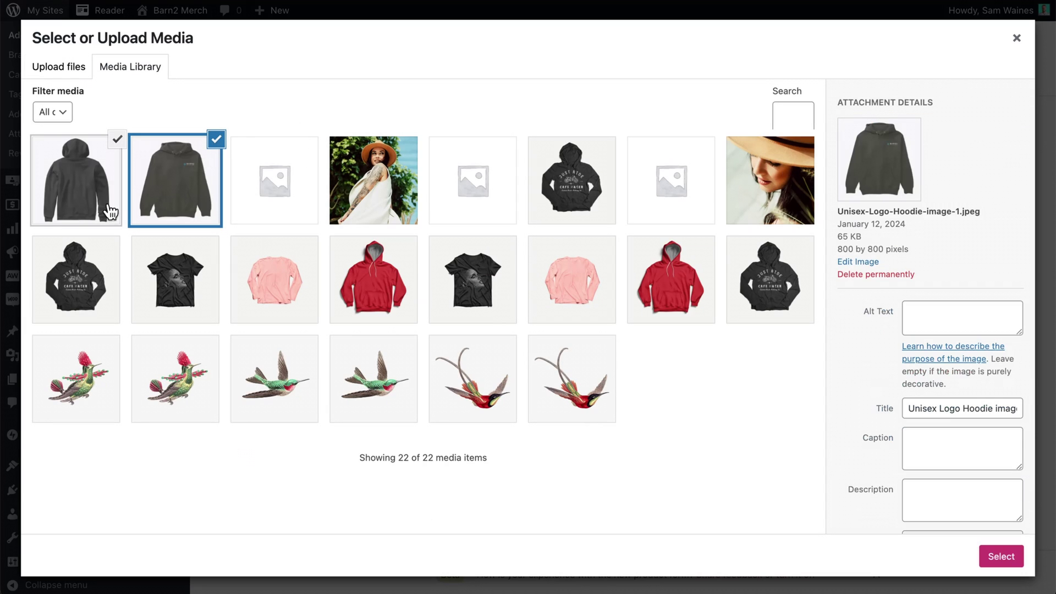
# Insert both grey hoodie photos as product images, with the logo front view as cover
pyautogui.click(110, 207)
pyautogui.click(207, 176)
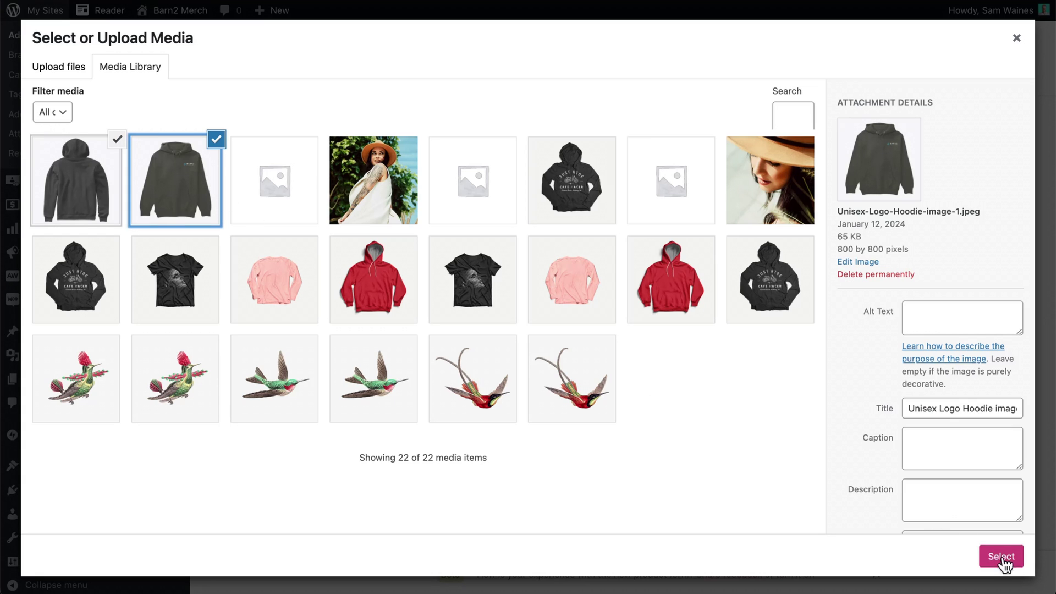
pyautogui.click(1008, 566)
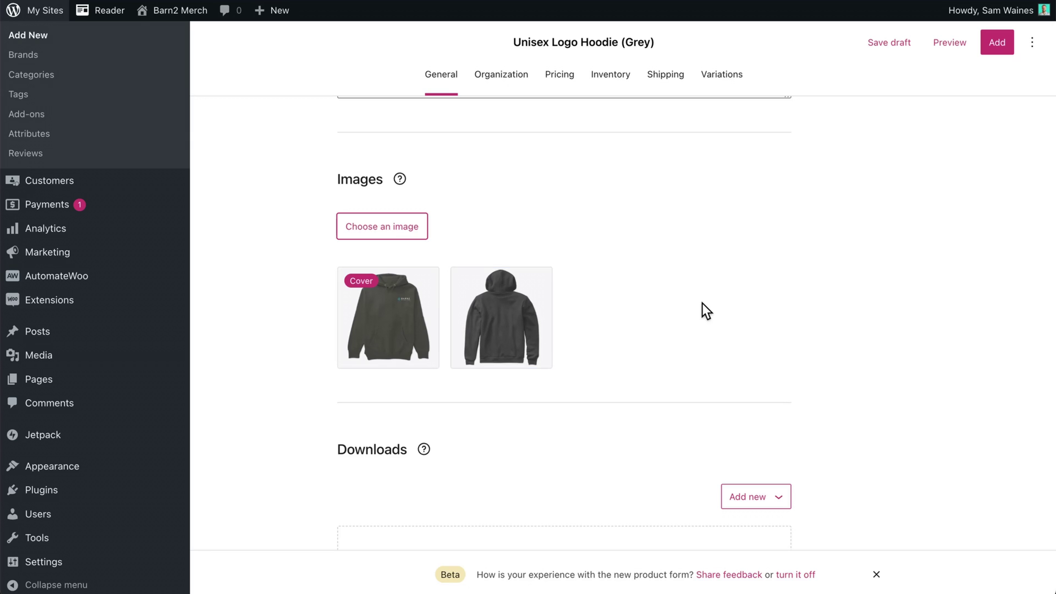
pyautogui.scroll(-4, 702, 302)
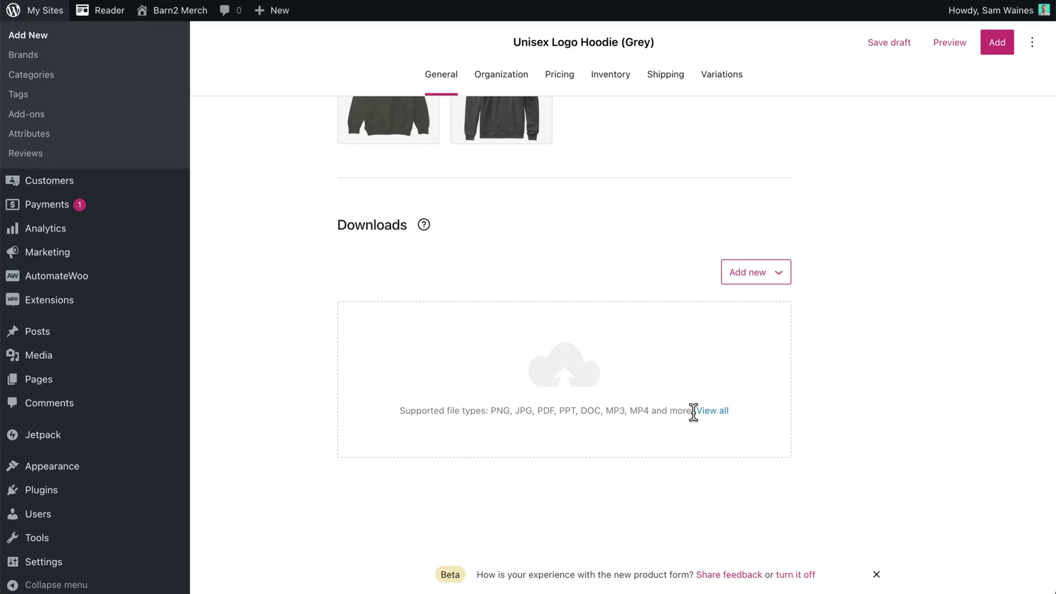
# Publish the Unisex Logo Hoodie (Grey) and review its Shipping, Inventory and Pricing settings
pyautogui.scroll(10, 815, 374)
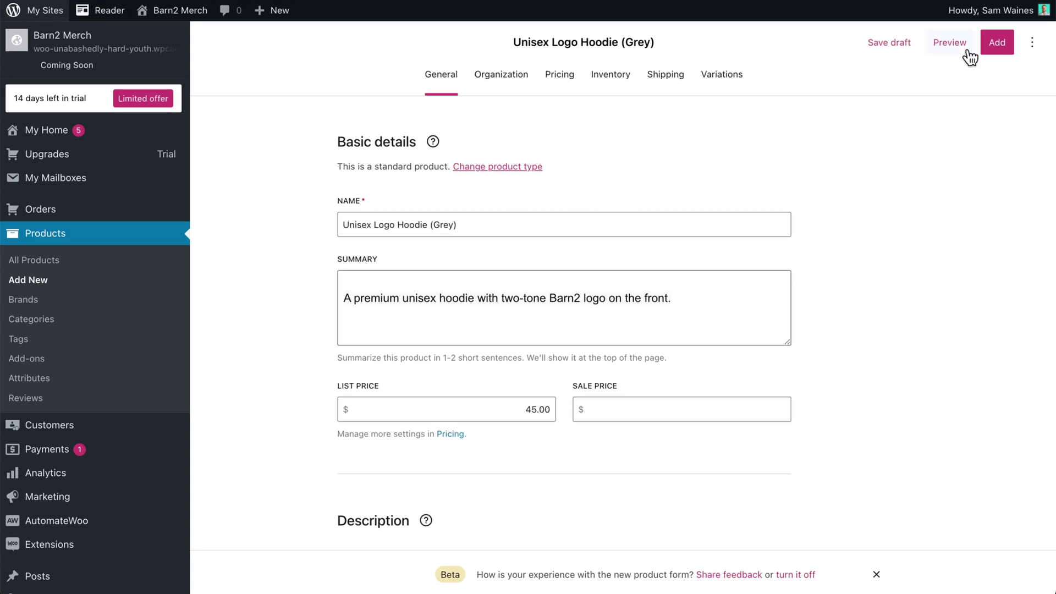
pyautogui.click(995, 44)
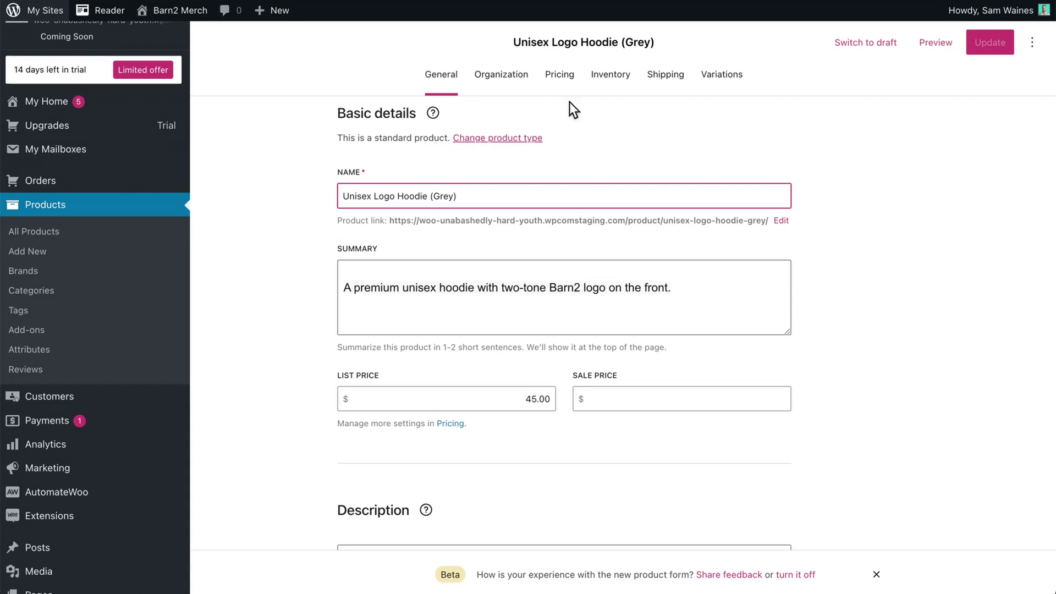
pyautogui.click(668, 82)
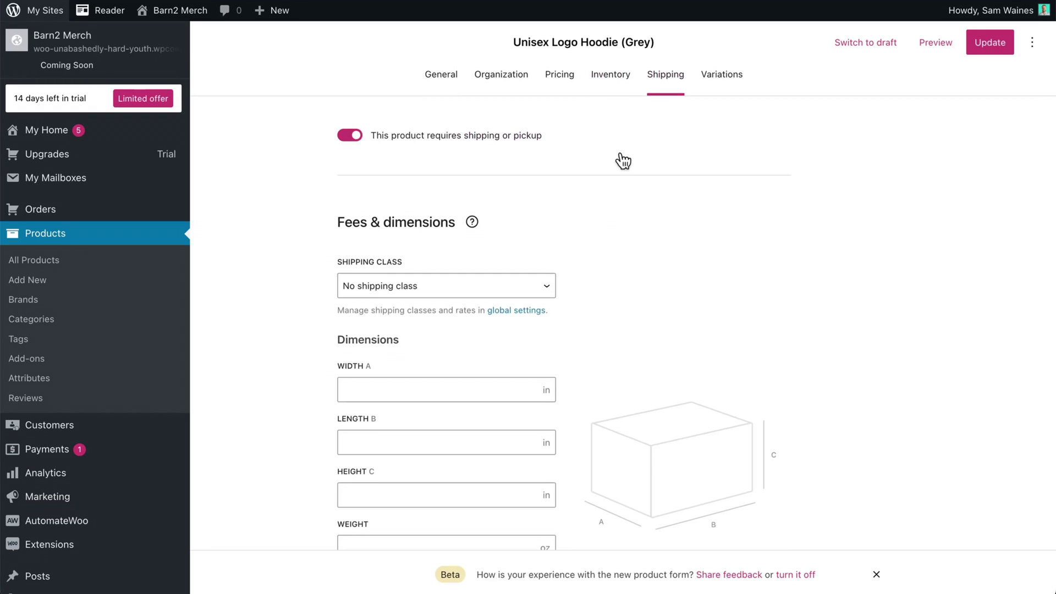
pyautogui.scroll(-1, 605, 198)
pyautogui.scroll(-2, 597, 217)
pyautogui.scroll(3, 596, 217)
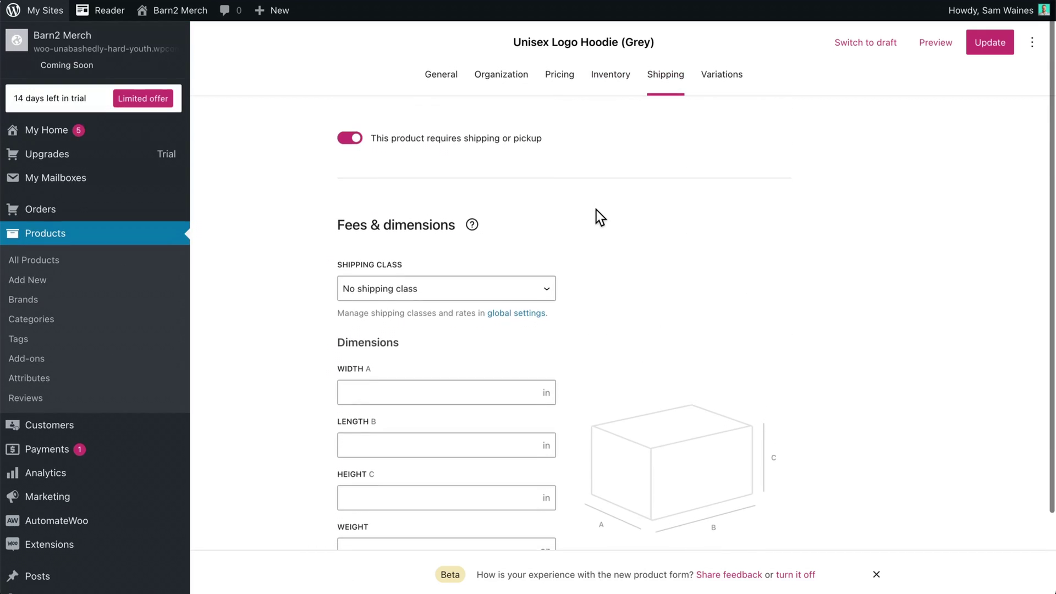
pyautogui.click(607, 84)
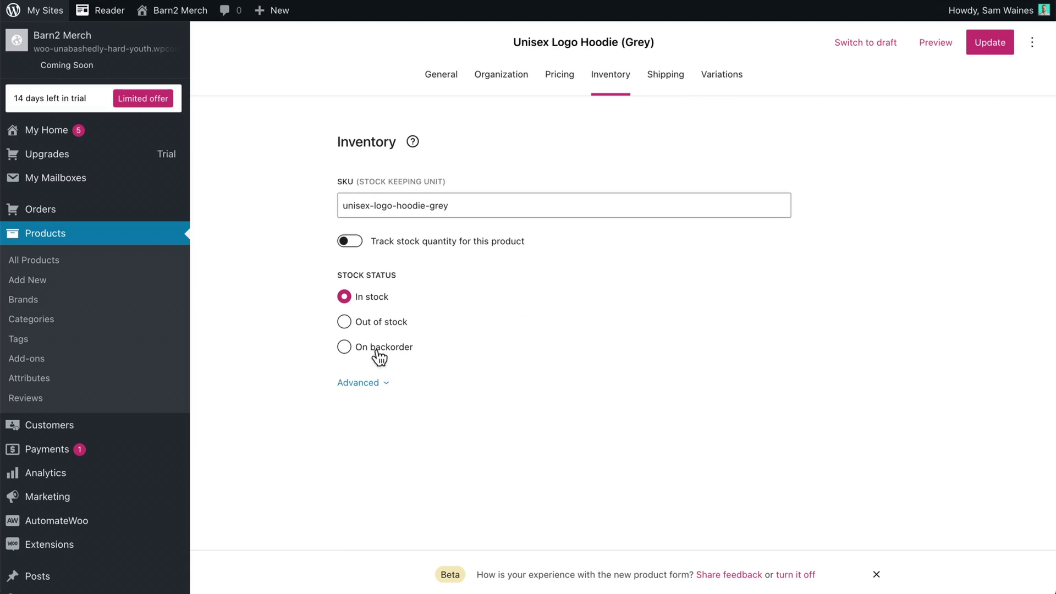
pyautogui.click(566, 74)
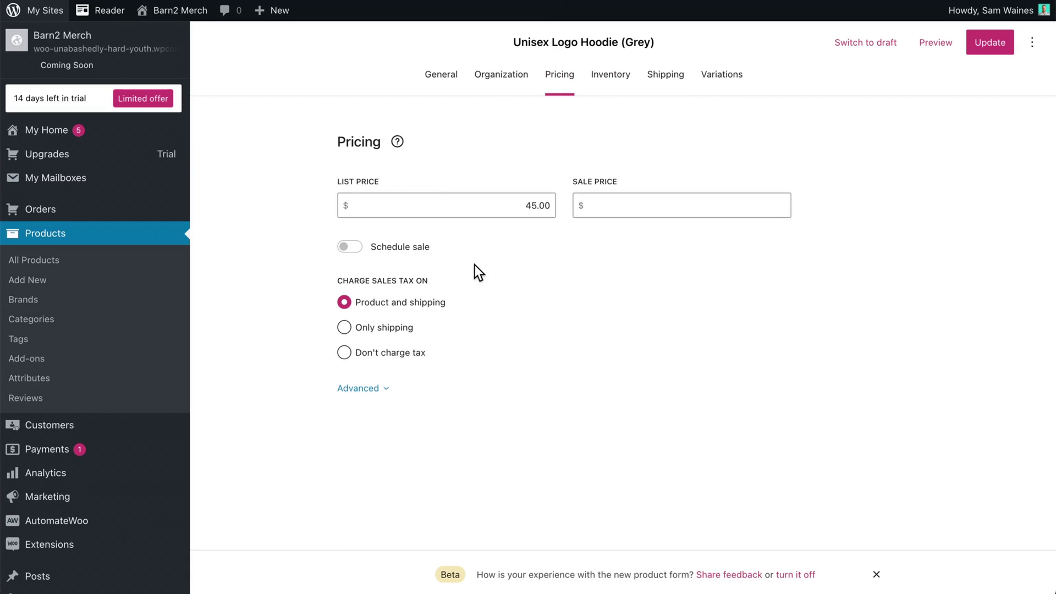
# Assign the hoodie to the Uncategorized category, leaving the brand unset
pyautogui.click(505, 79)
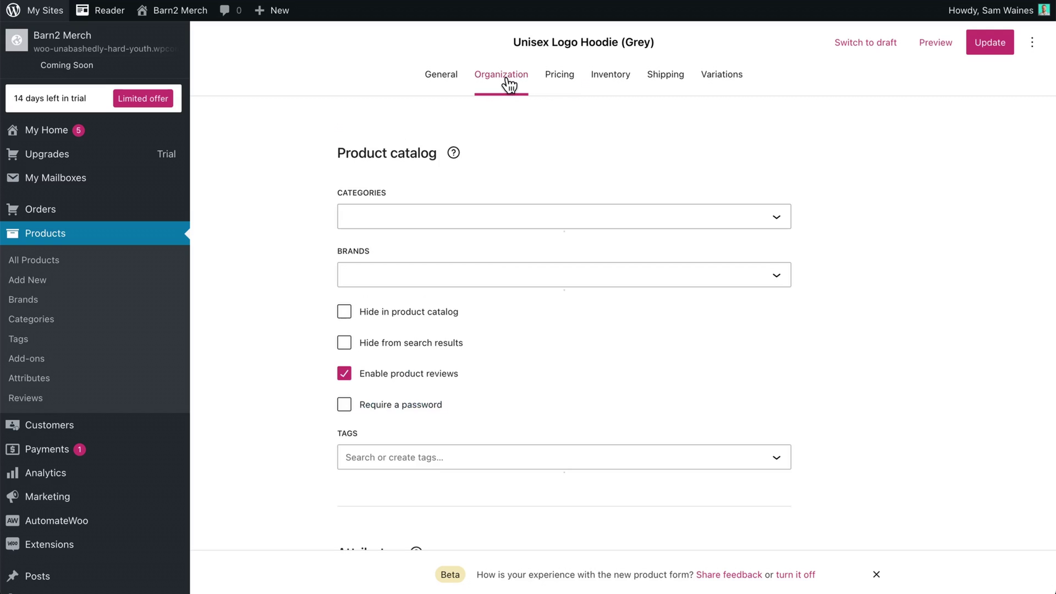
pyautogui.click(759, 218)
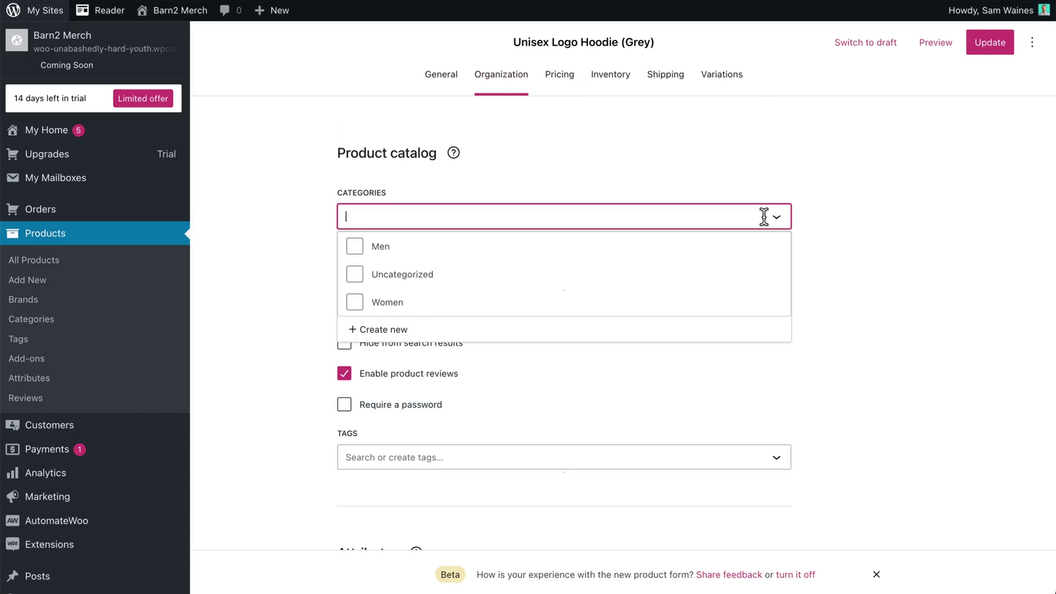
pyautogui.click(353, 276)
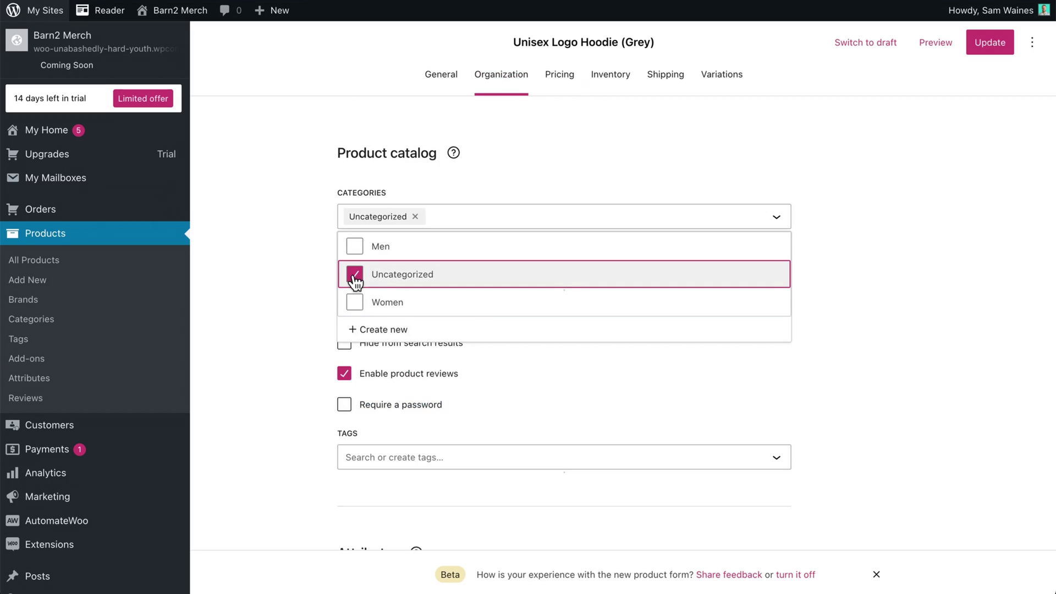
pyautogui.click(309, 254)
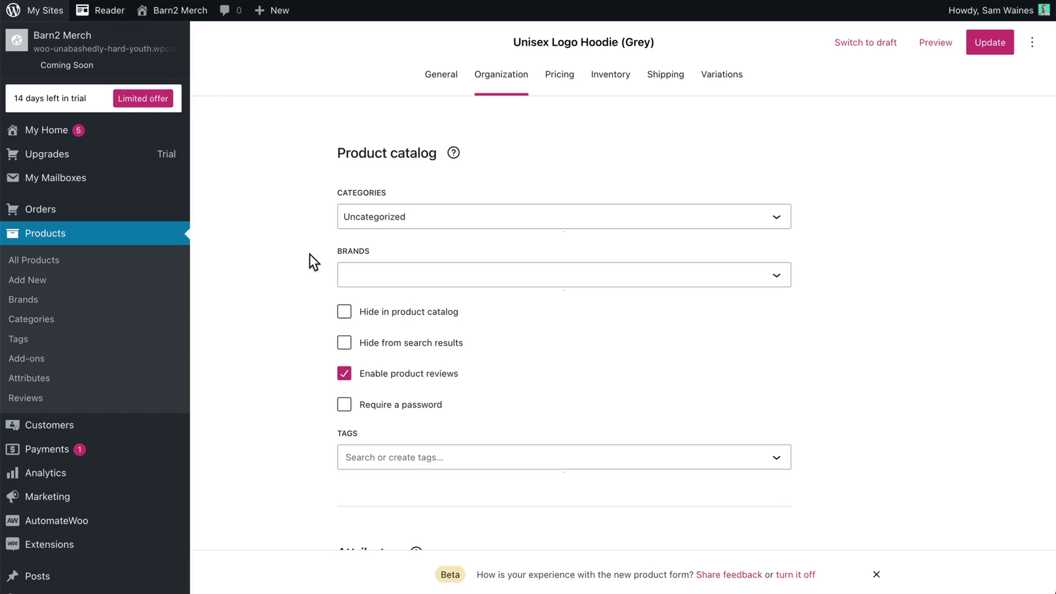
pyautogui.click(386, 275)
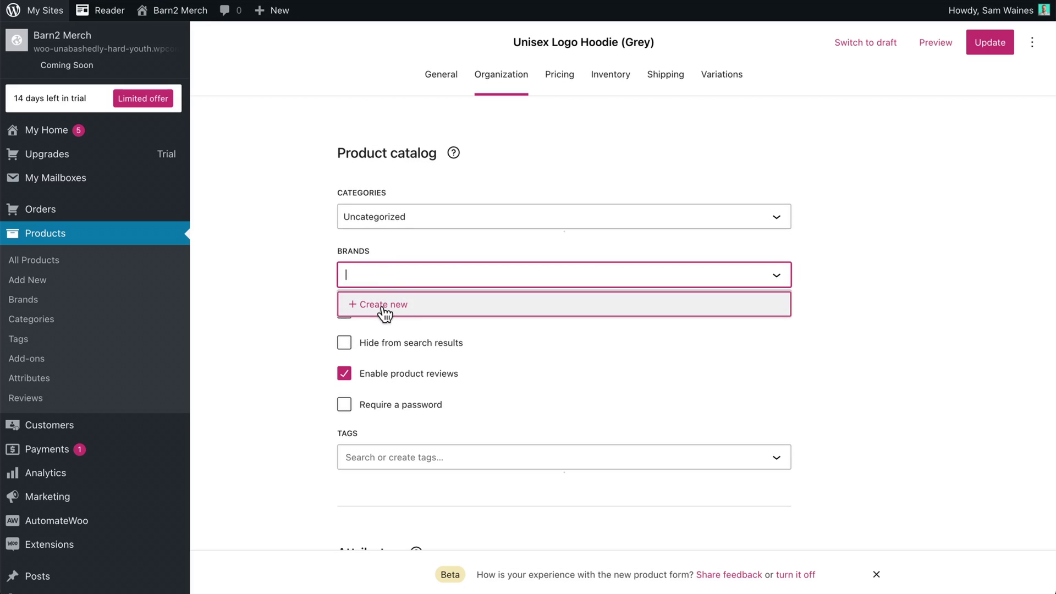
pyautogui.click(323, 309)
# Create and apply the product tag 'hoodie'
pyautogui.scroll(-5, 323, 309)
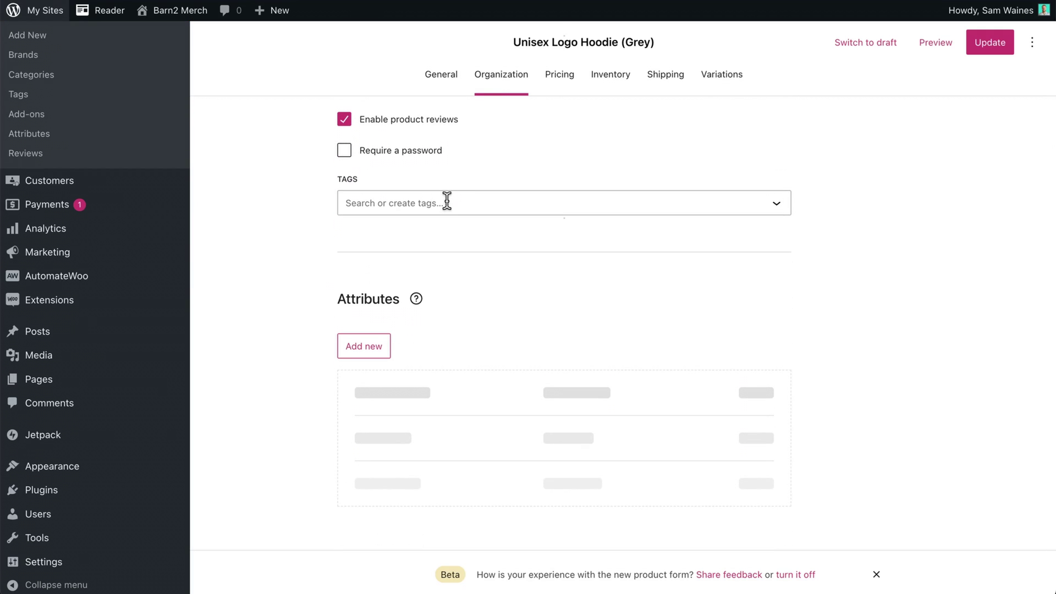
pyautogui.click(447, 201)
pyautogui.write('hoodie')
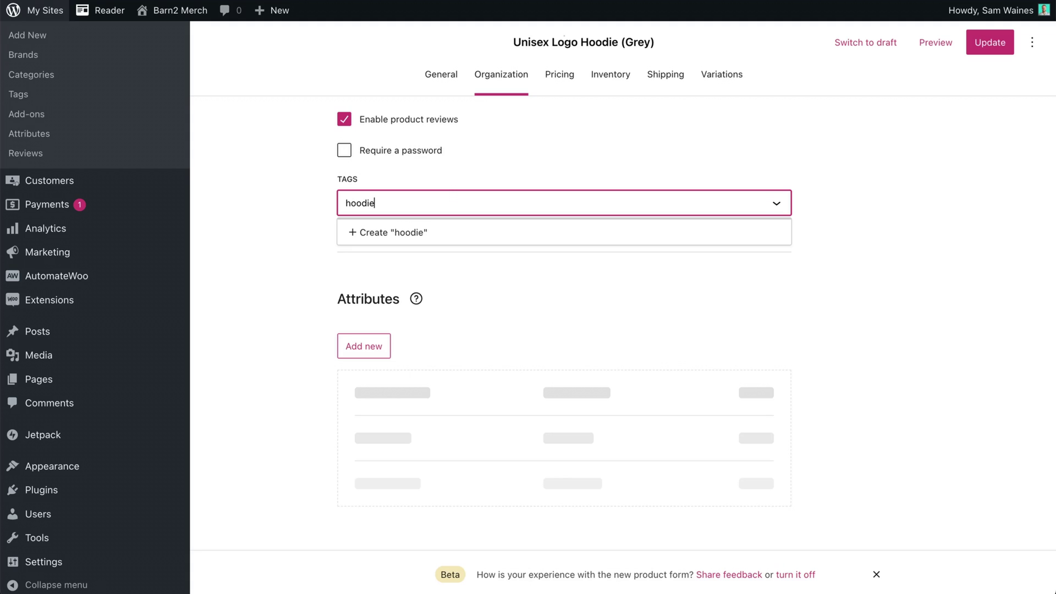
pyautogui.click(374, 236)
# Add a Color attribute with the value Grey to the product
pyautogui.scroll(-1, 367, 308)
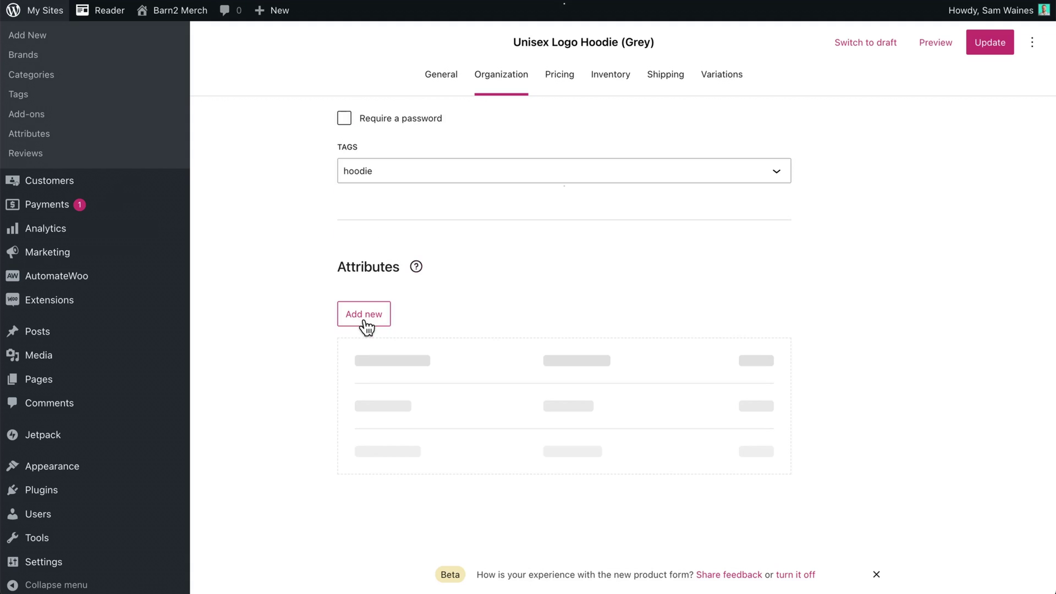
pyautogui.click(364, 314)
pyautogui.click(429, 277)
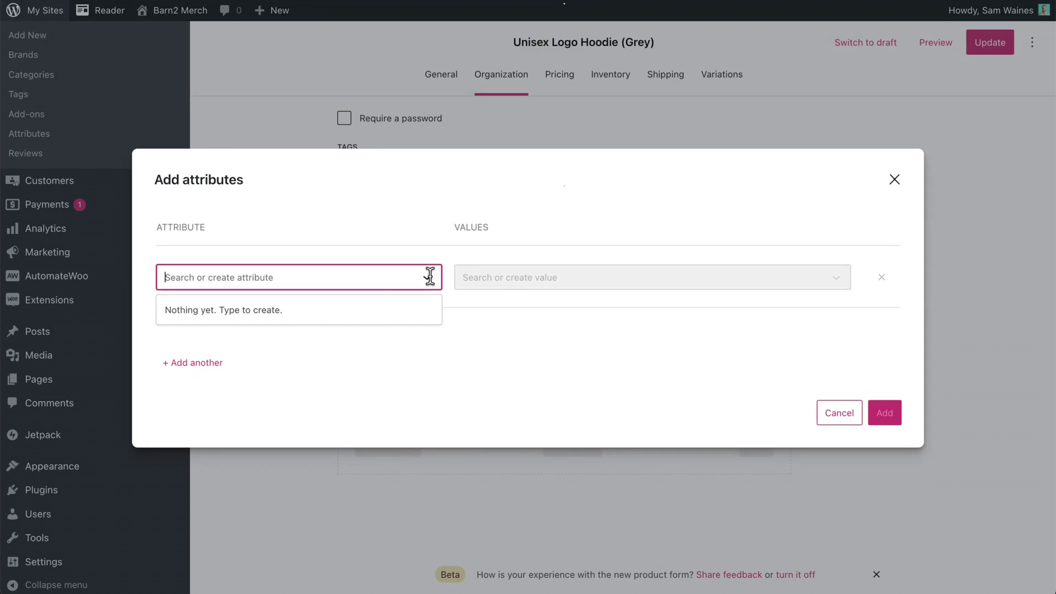
pyautogui.write('Color')
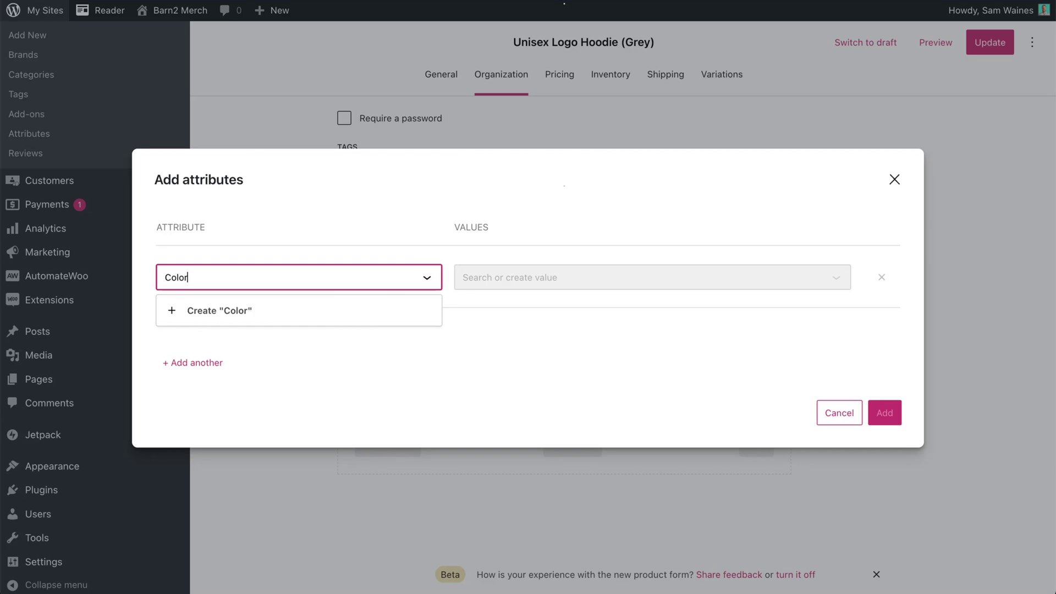
pyautogui.press('Return')
pyautogui.write('G')
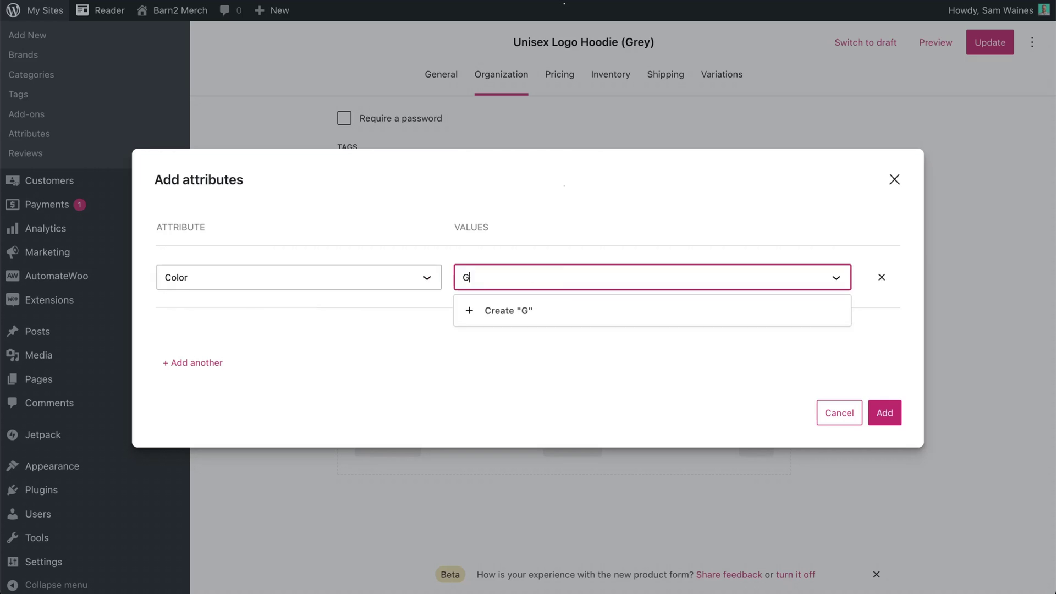
pyautogui.write('rey')
pyautogui.click(497, 307)
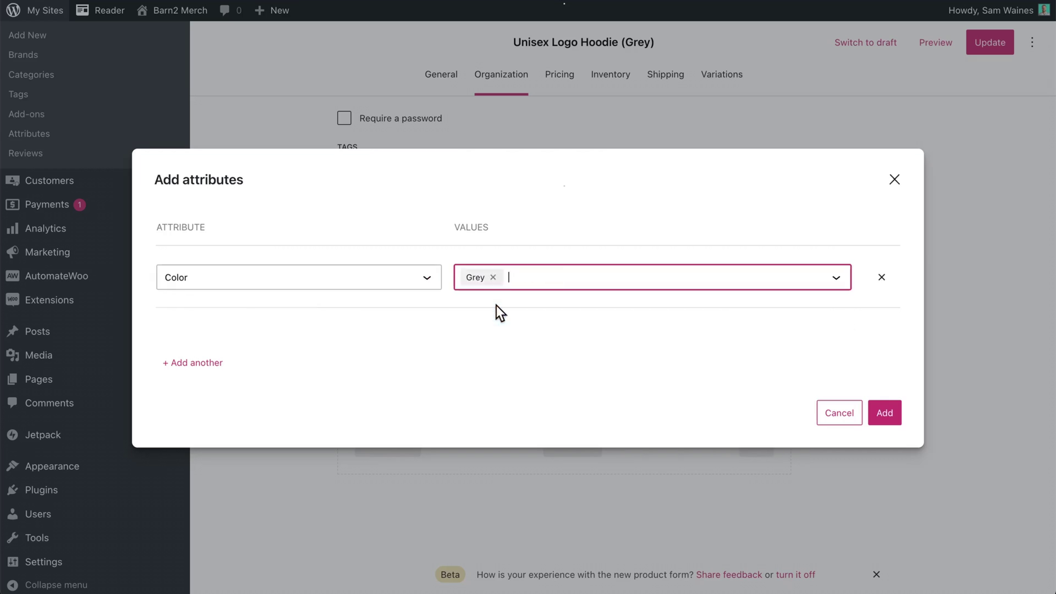
pyautogui.click(883, 413)
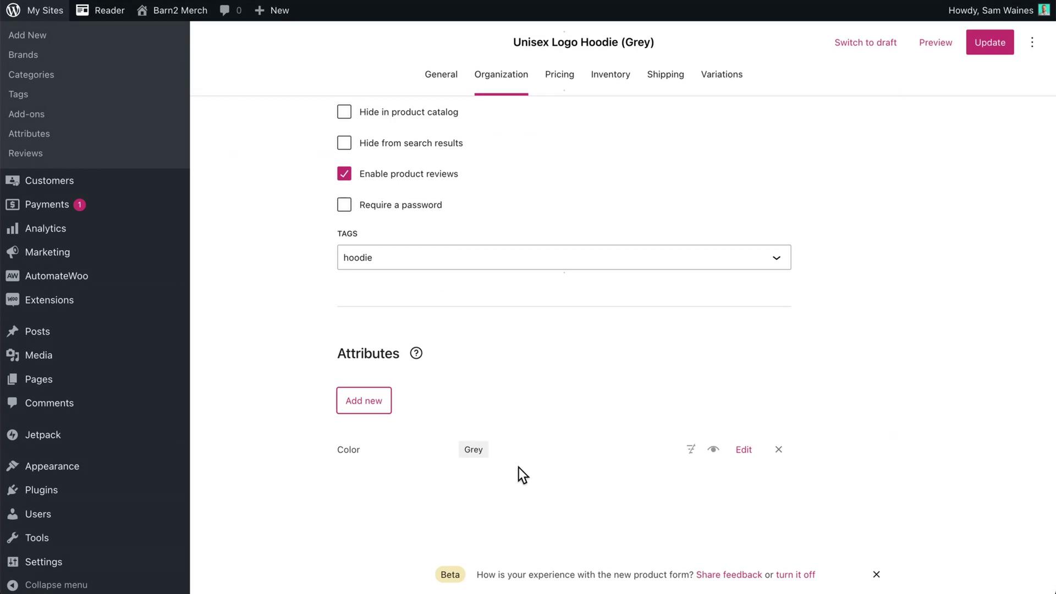
# Save the updated hoodie product
pyautogui.scroll(-1, 714, 365)
pyautogui.scroll(5, 714, 364)
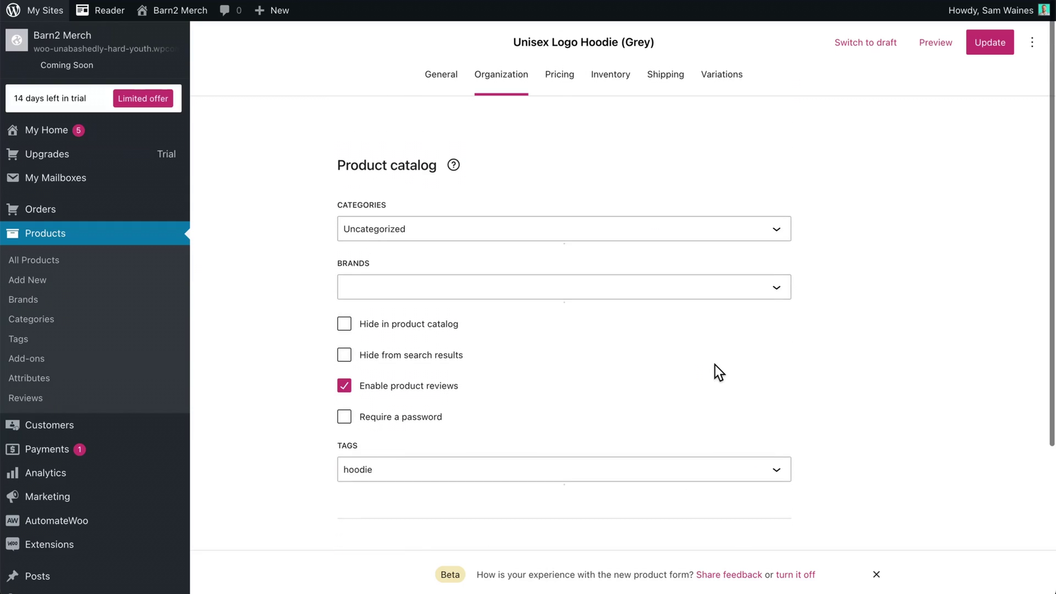
pyautogui.scroll(-1, 714, 365)
pyautogui.click(996, 43)
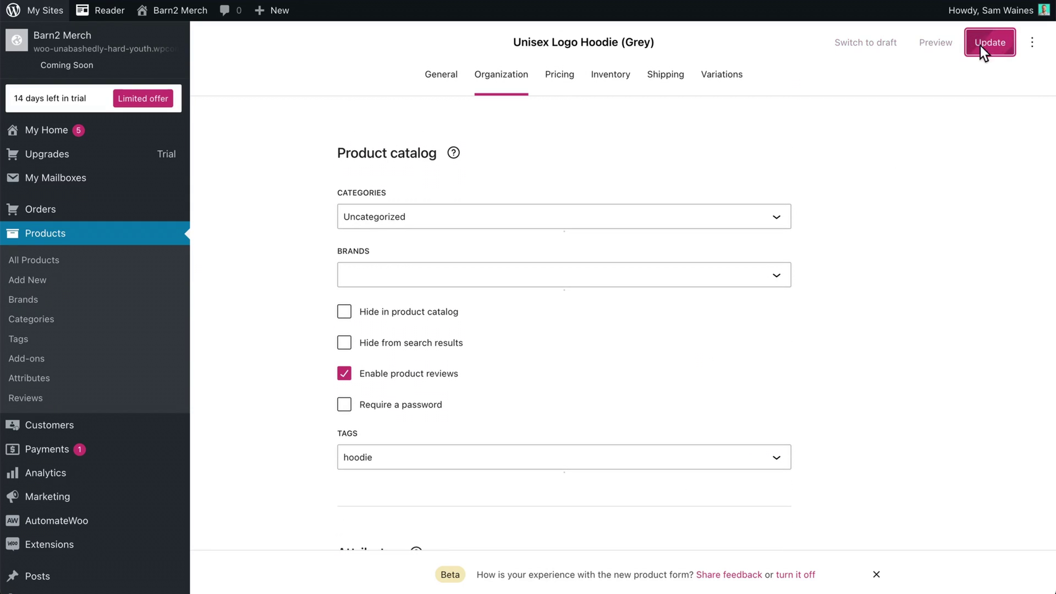
# Return to the home dashboard and open the Add tax rates setup task
pyautogui.click(60, 132)
pyautogui.scroll(-2, 383, 325)
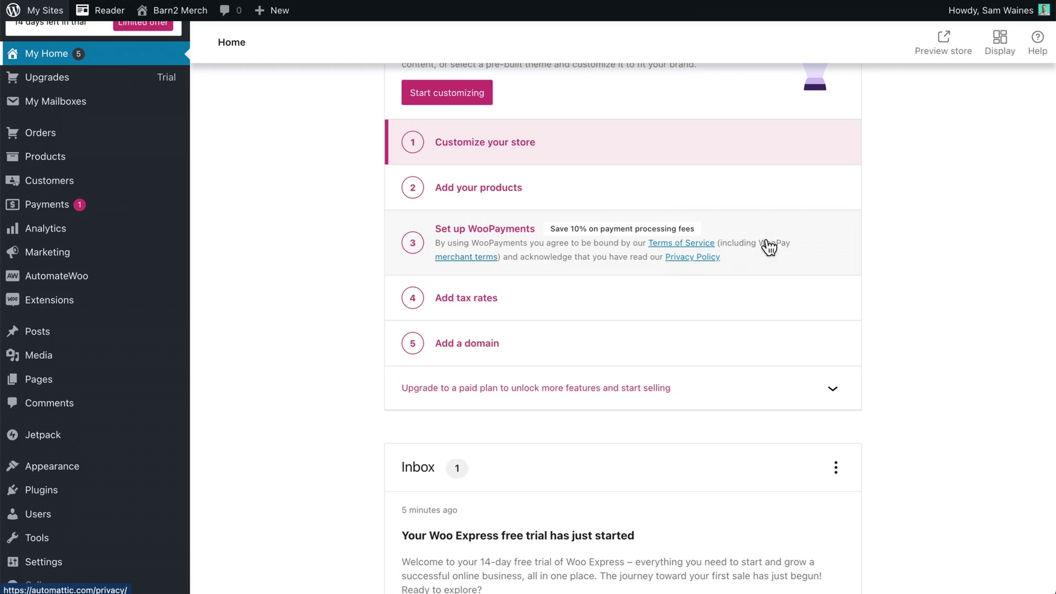
pyautogui.scroll(-1, 769, 248)
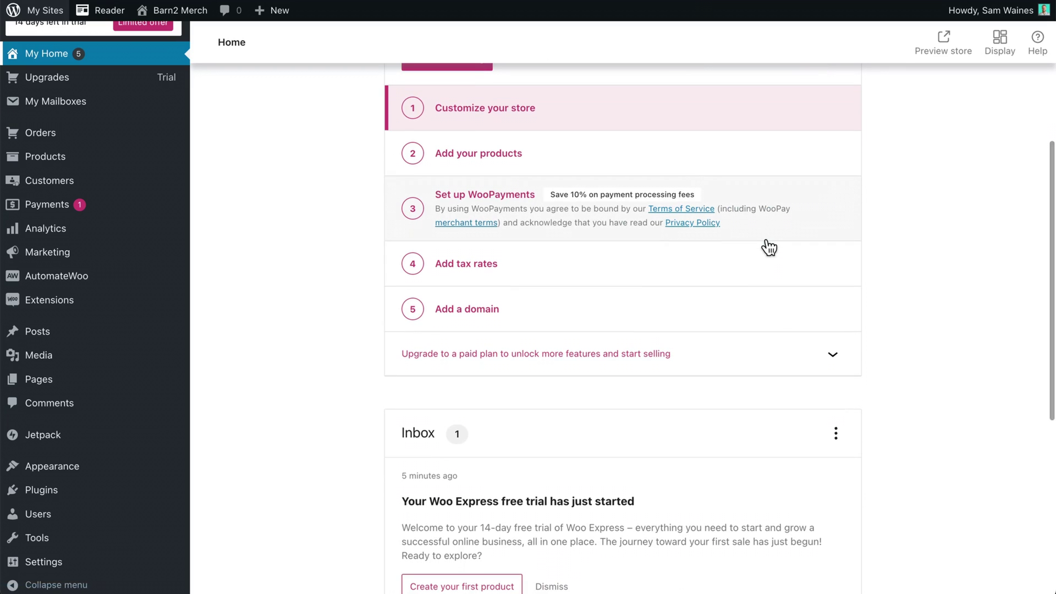
pyautogui.click(469, 277)
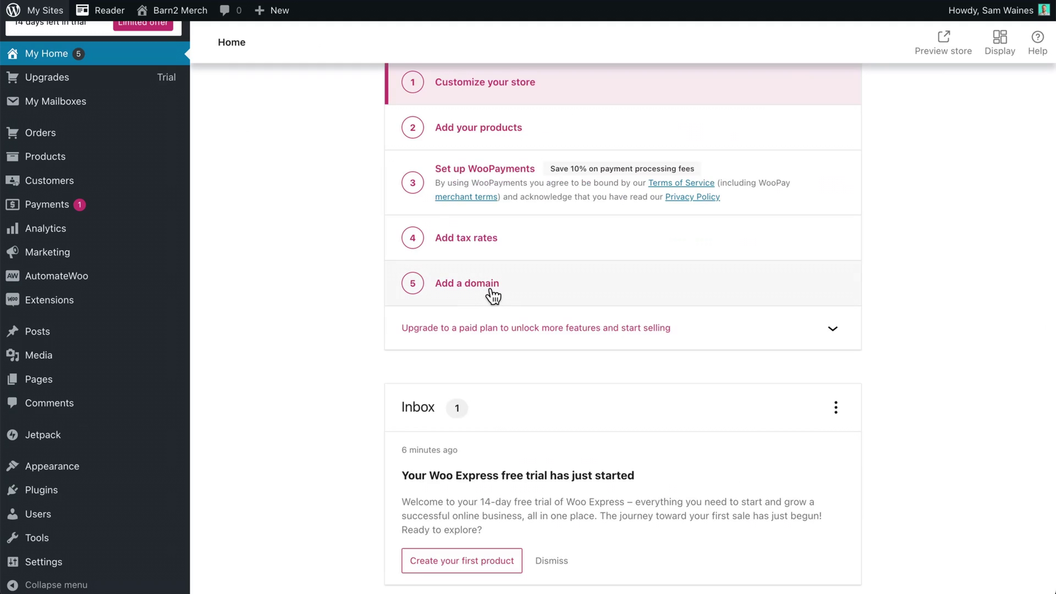
# Leave tax setup and start the add-a-domain task, reviewing the barn2merch domain results
pyautogui.click(492, 295)
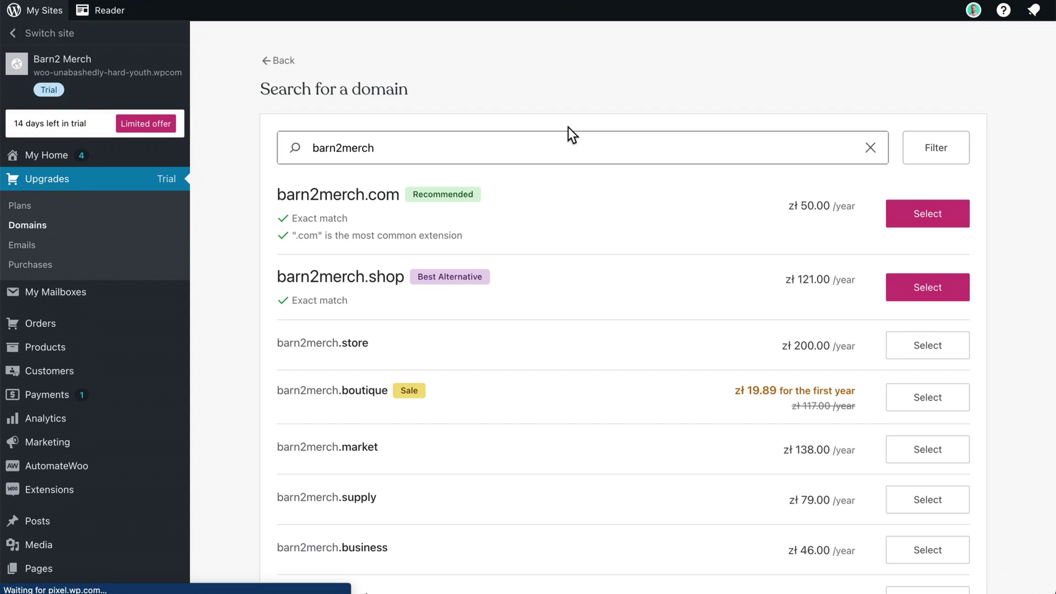
pyautogui.scroll(-1, 546, 276)
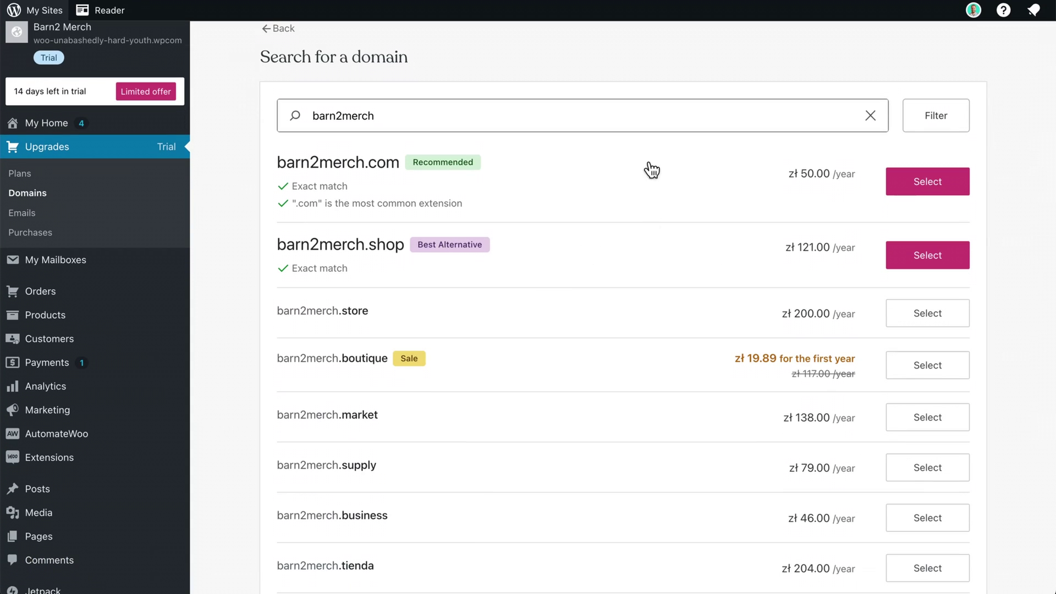
pyautogui.scroll(-5, 663, 295)
pyautogui.scroll(5, 664, 294)
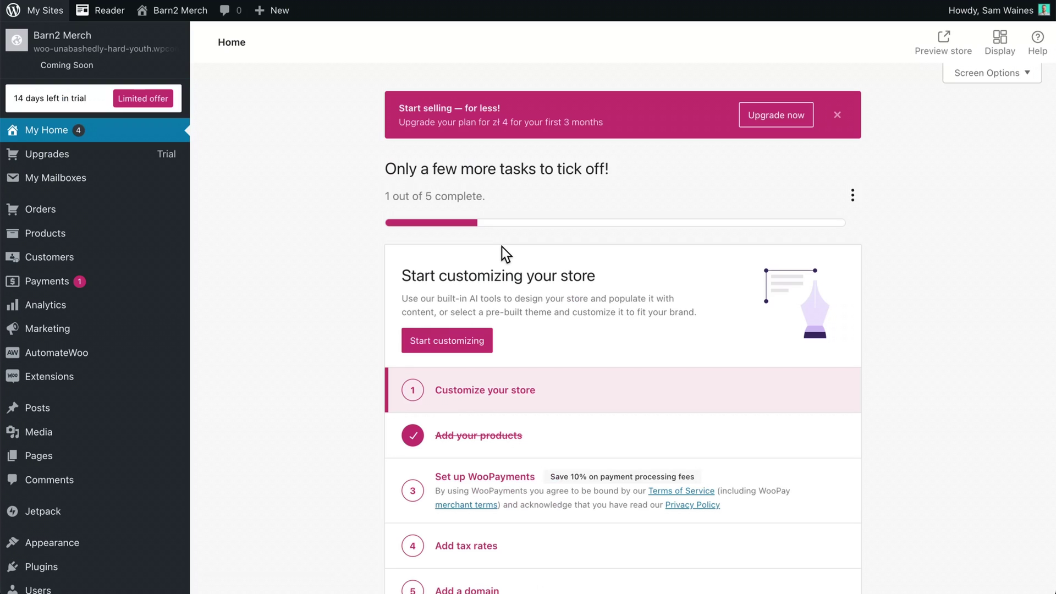
# Scroll through the home dashboard's setup tasks, Inbox and Stats overview
pyautogui.scroll(-2, 646, 295)
pyautogui.scroll(-3, 646, 293)
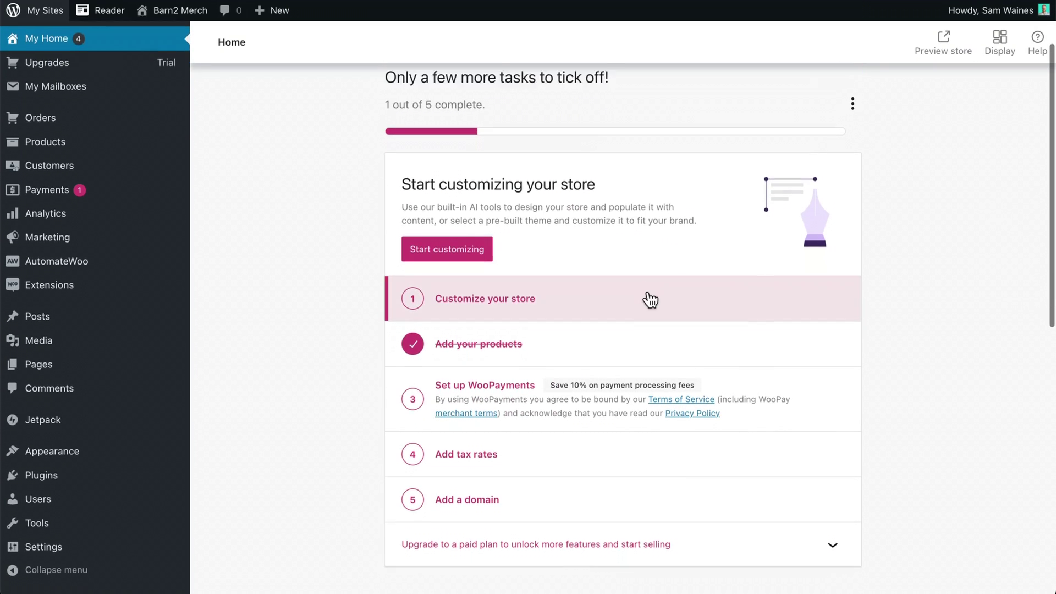
pyautogui.scroll(2, 648, 293)
pyautogui.scroll(-1, 650, 299)
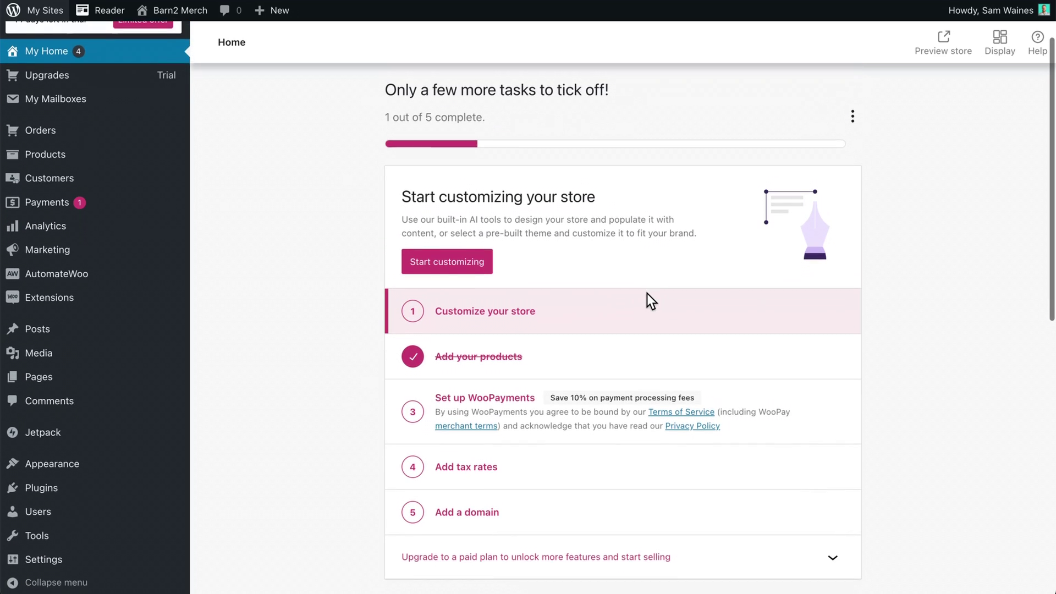
pyautogui.scroll(3, 650, 300)
pyautogui.scroll(-5, 647, 292)
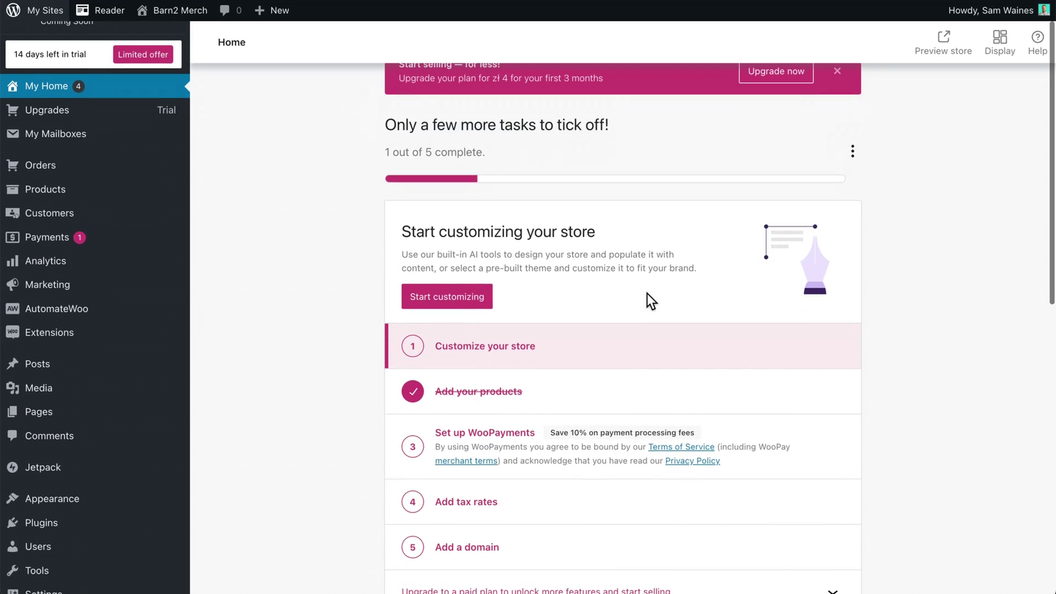
pyautogui.scroll(-1, 650, 300)
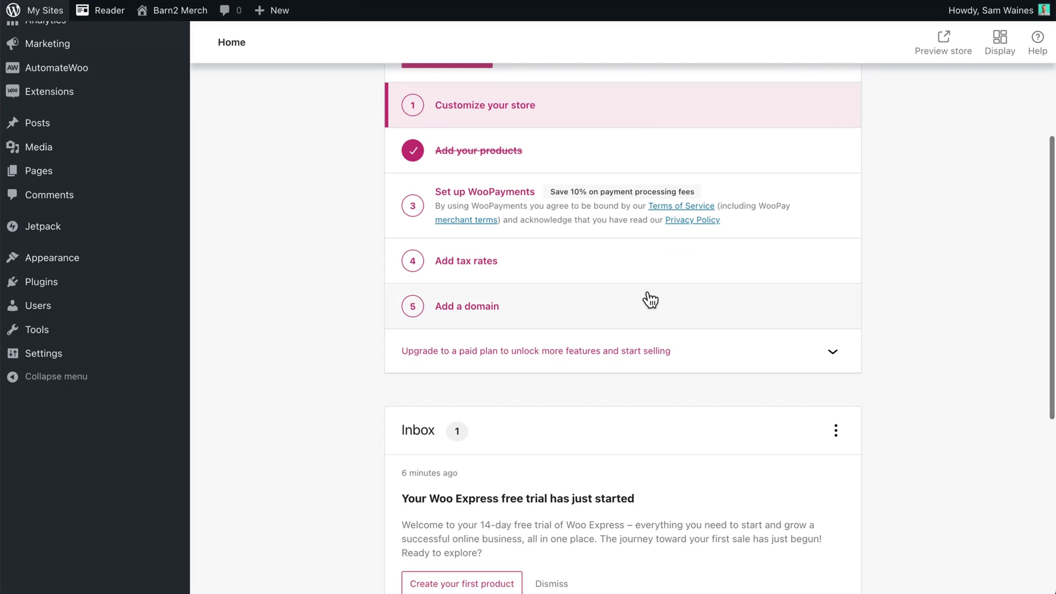
pyautogui.scroll(-8, 875, 335)
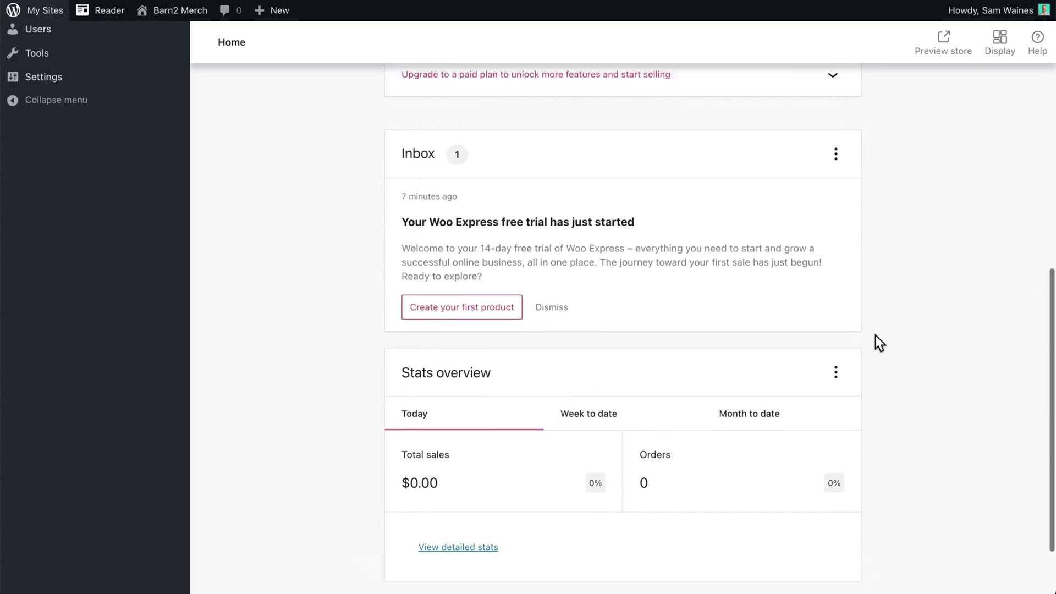
pyautogui.scroll(10, 876, 335)
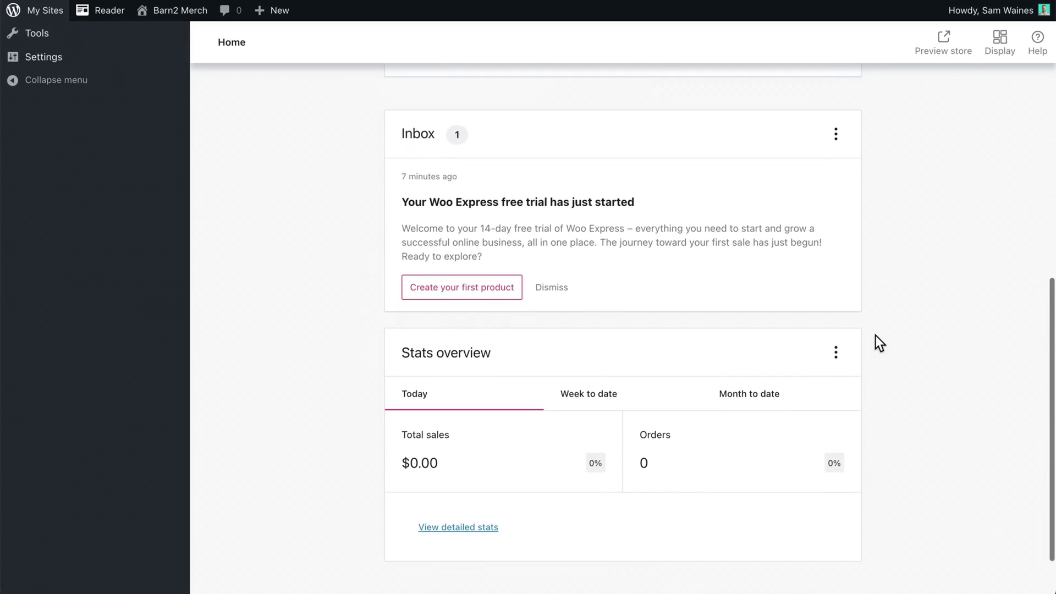
pyautogui.scroll(4, 875, 336)
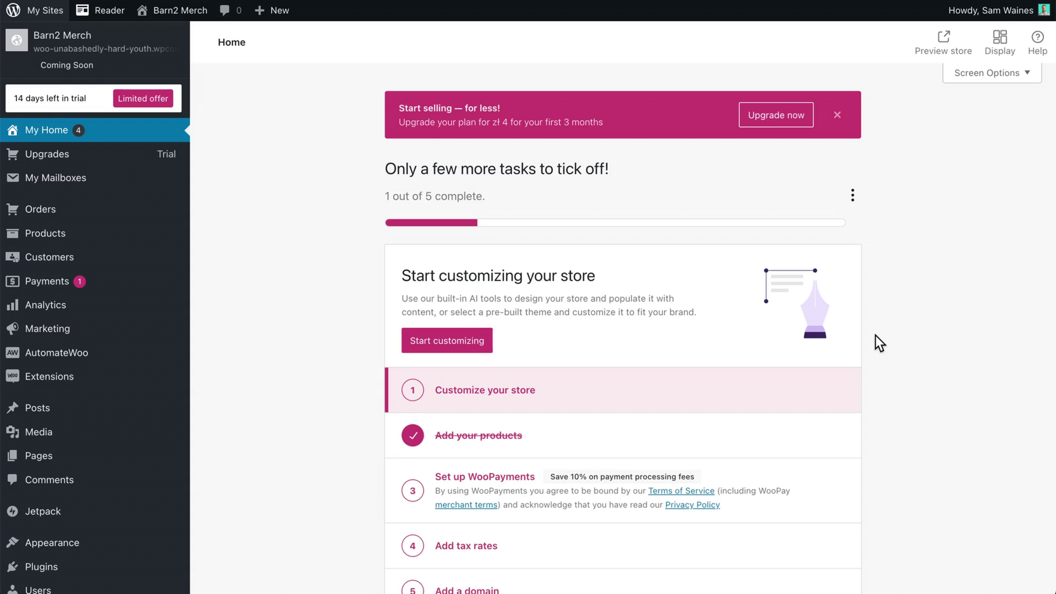
pyautogui.scroll(-5, 891, 164)
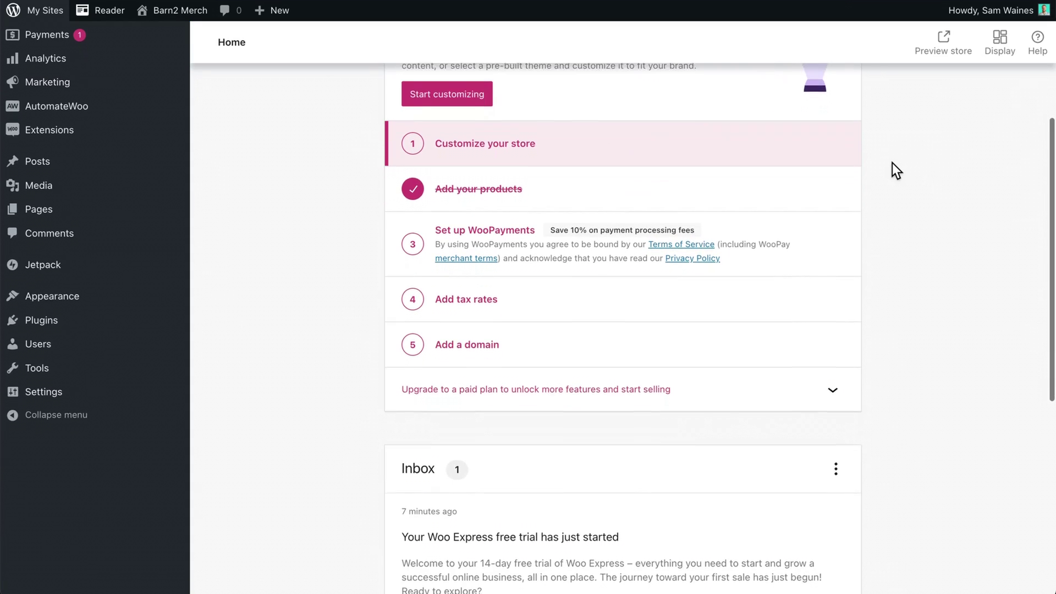
pyautogui.scroll(3, 892, 163)
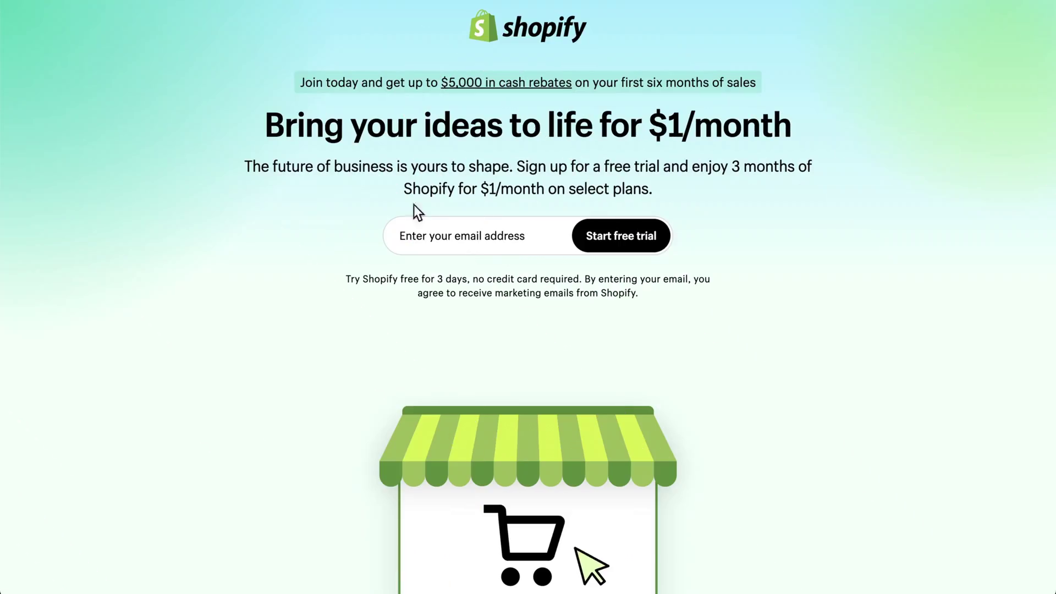
# Start a Shopify free trial as a new online-store seller in the United States, signing up with Google
pyautogui.click(614, 238)
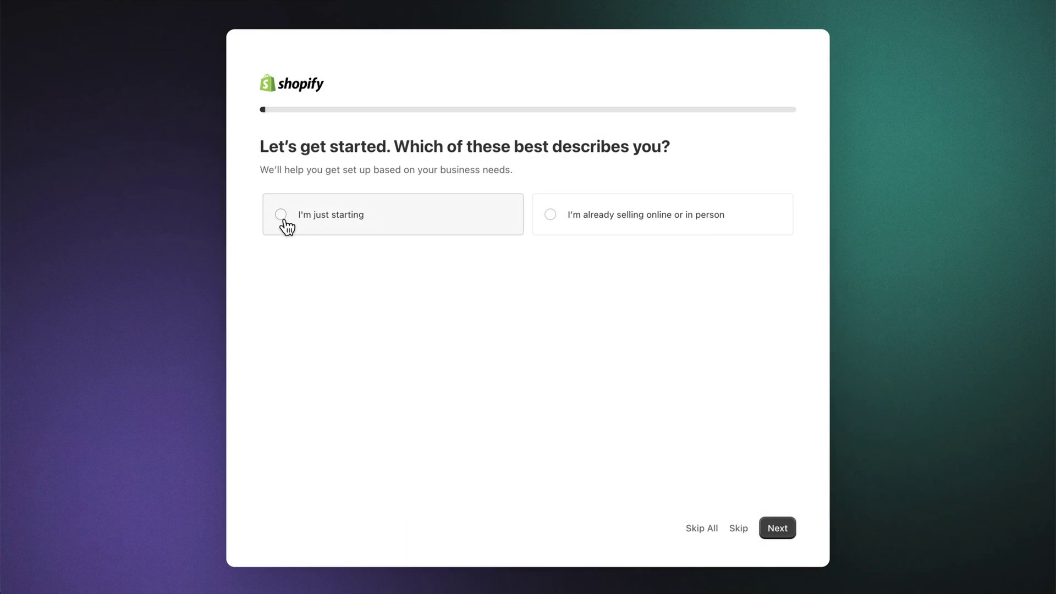
pyautogui.click(282, 217)
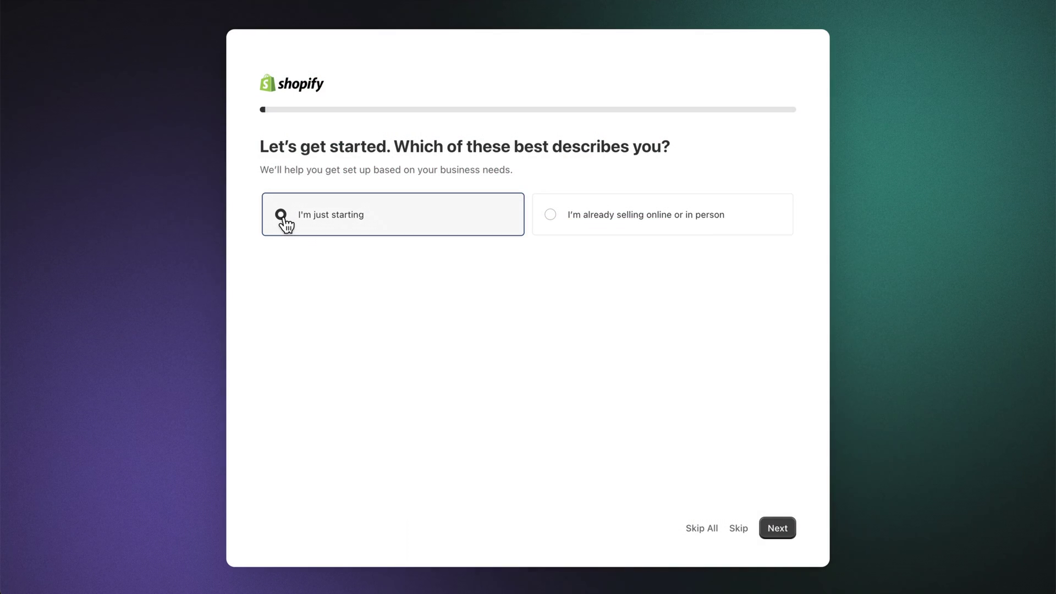
pyautogui.click(777, 529)
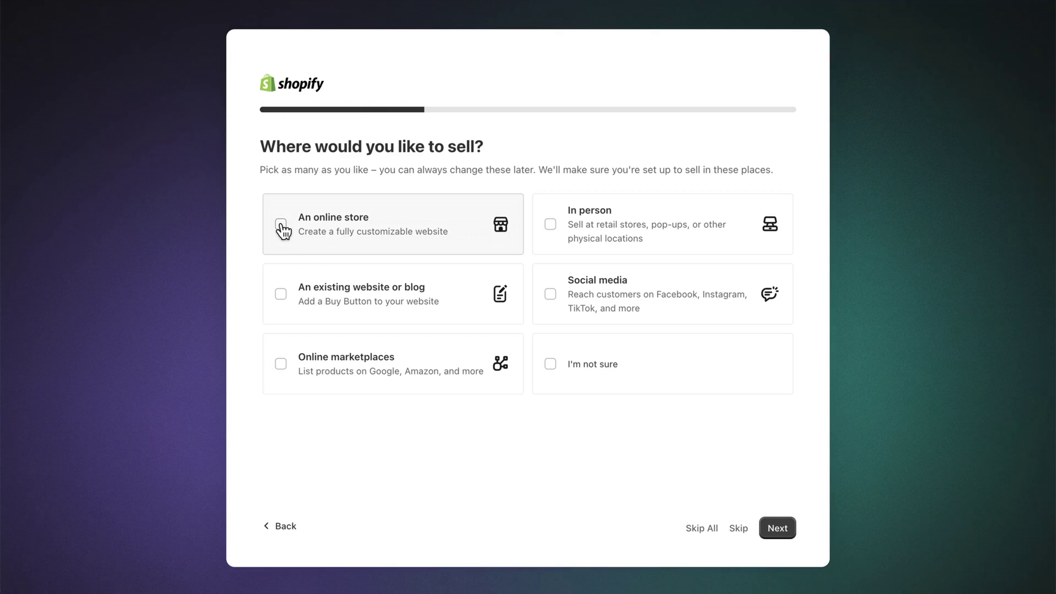
pyautogui.click(281, 226)
pyautogui.click(788, 536)
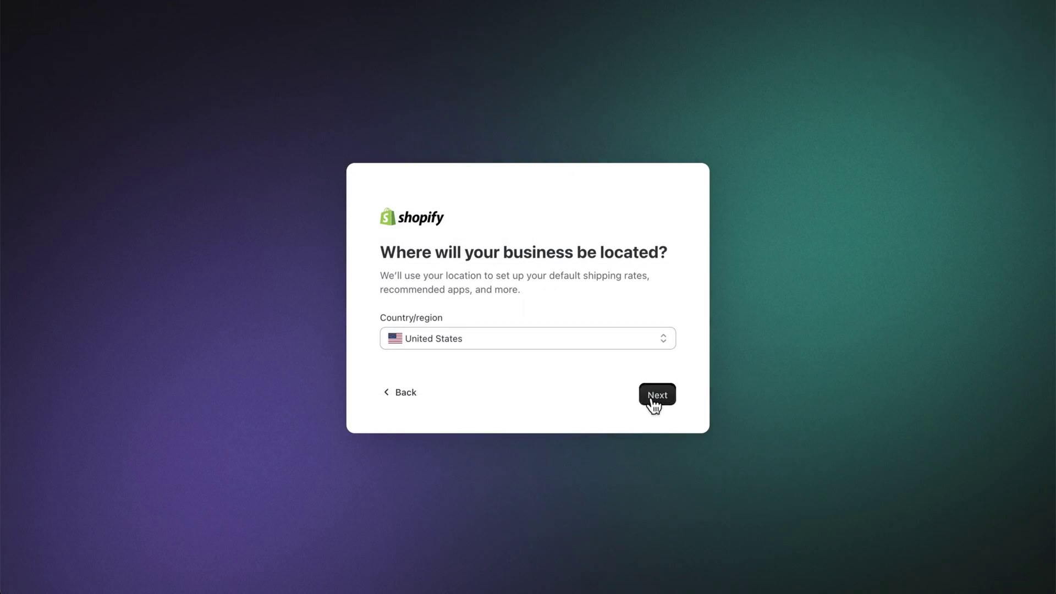
pyautogui.click(653, 404)
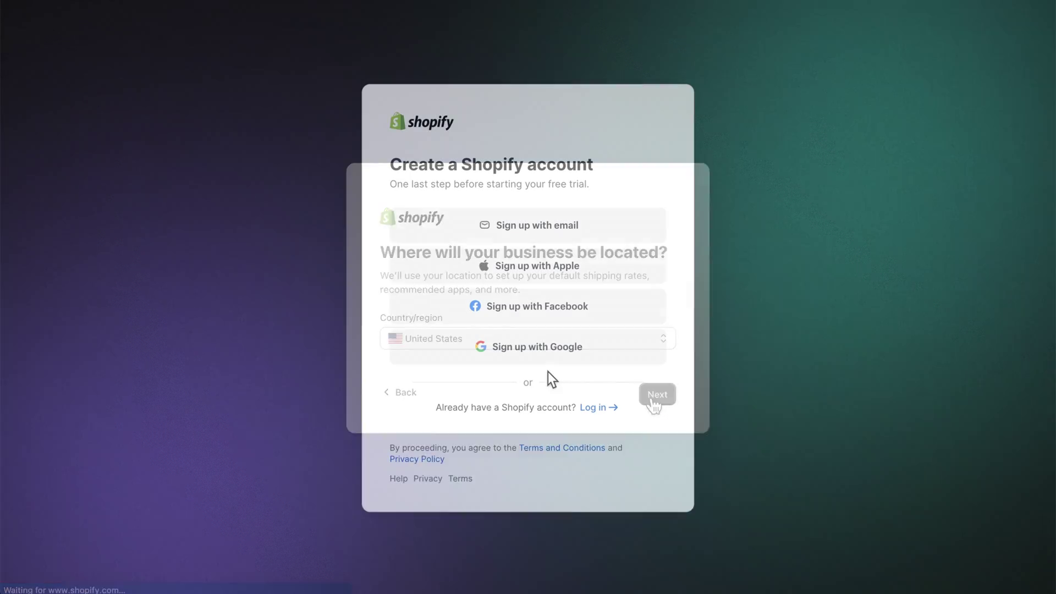
pyautogui.click(551, 353)
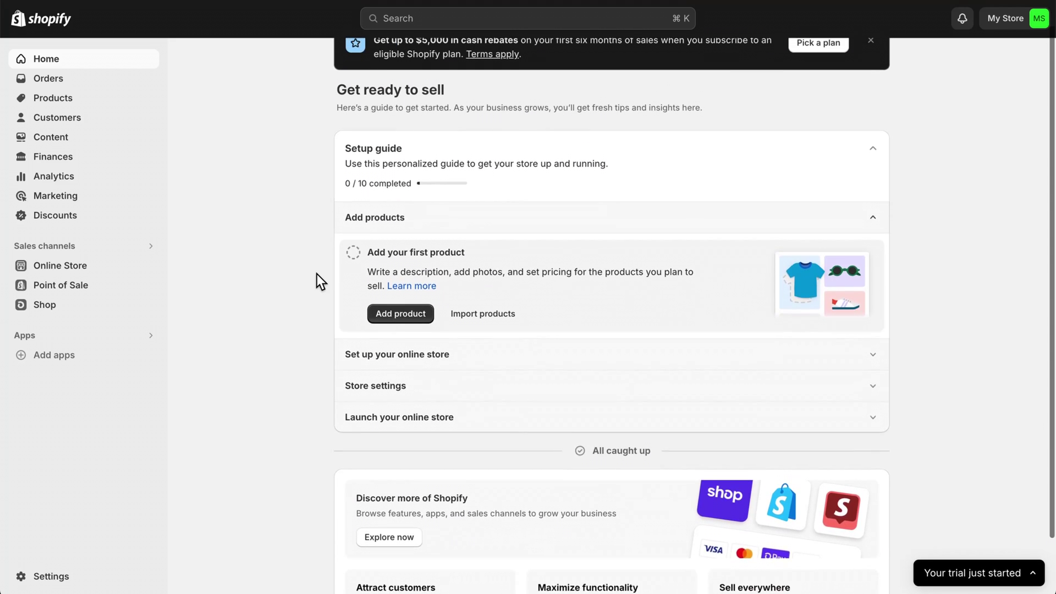
pyautogui.scroll(-1, 349, 223)
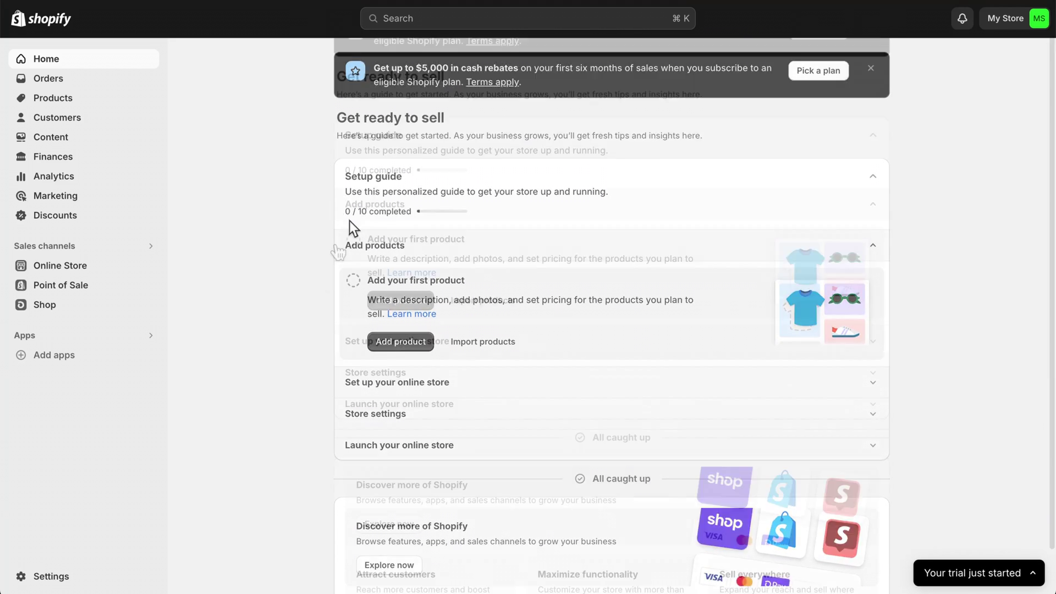
# Start the first product, write its description and upload the hoodie photos
pyautogui.click(399, 303)
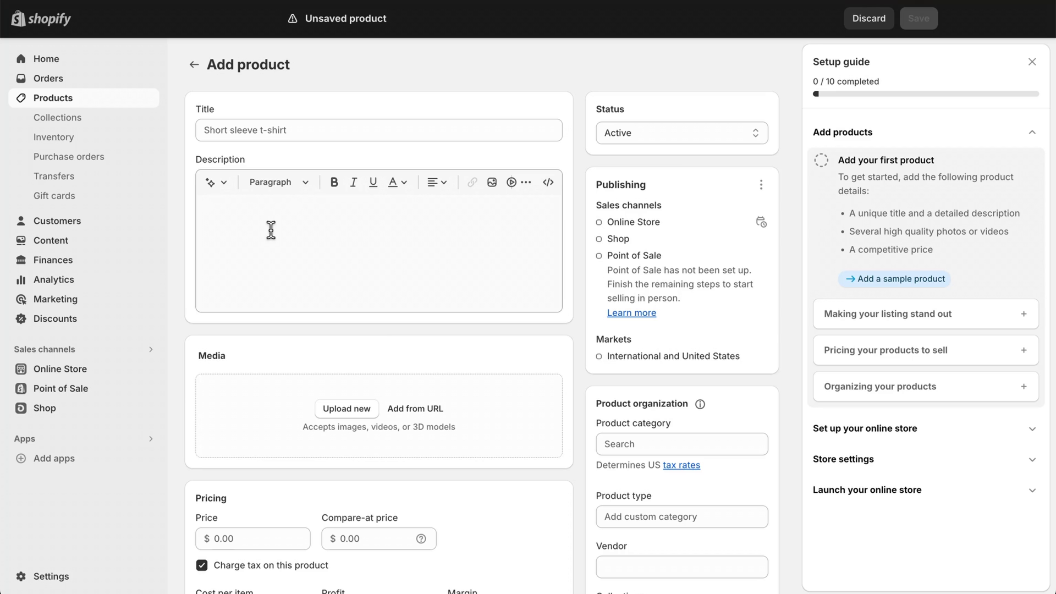
pyautogui.click(256, 225)
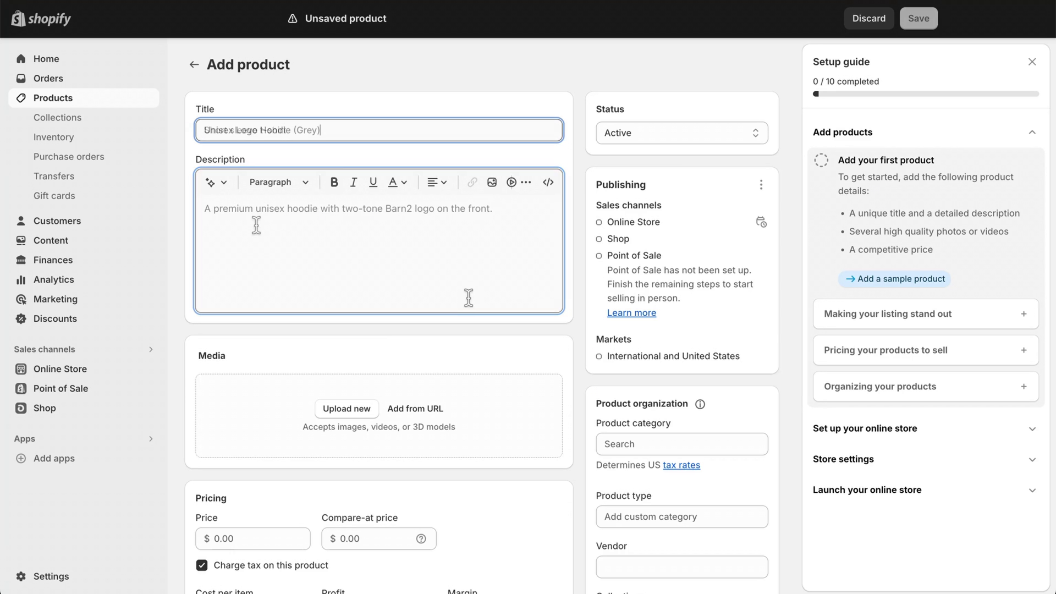
pyautogui.scroll(-3, 469, 297)
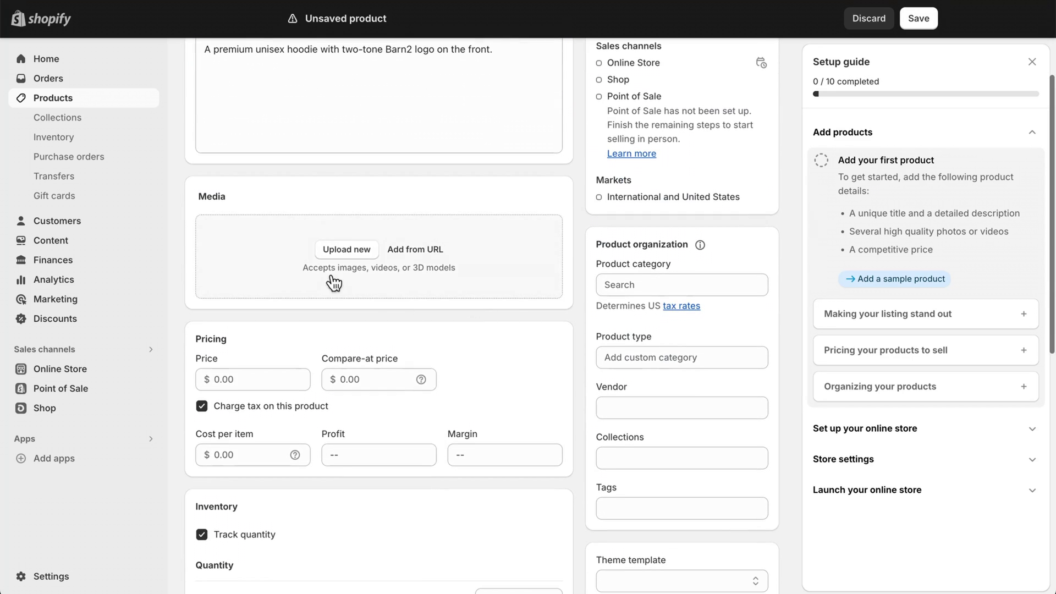
pyautogui.click(346, 250)
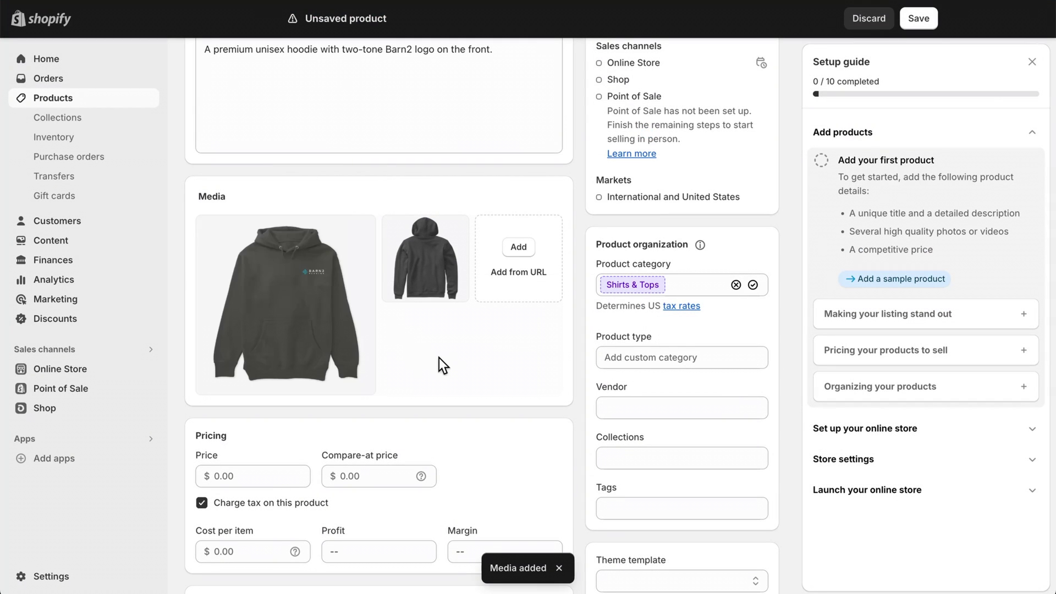
pyautogui.scroll(-1, 439, 357)
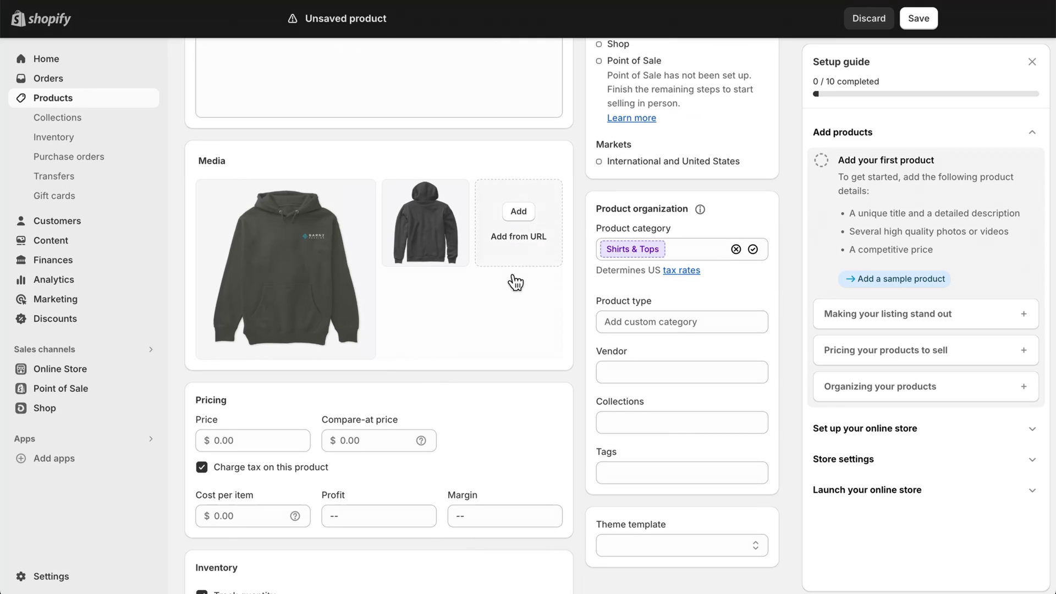
pyautogui.scroll(-5, 506, 348)
# Price the hoodie at $45.00 with $30.00 cost per item, keep it Active, and save
pyautogui.click(265, 183)
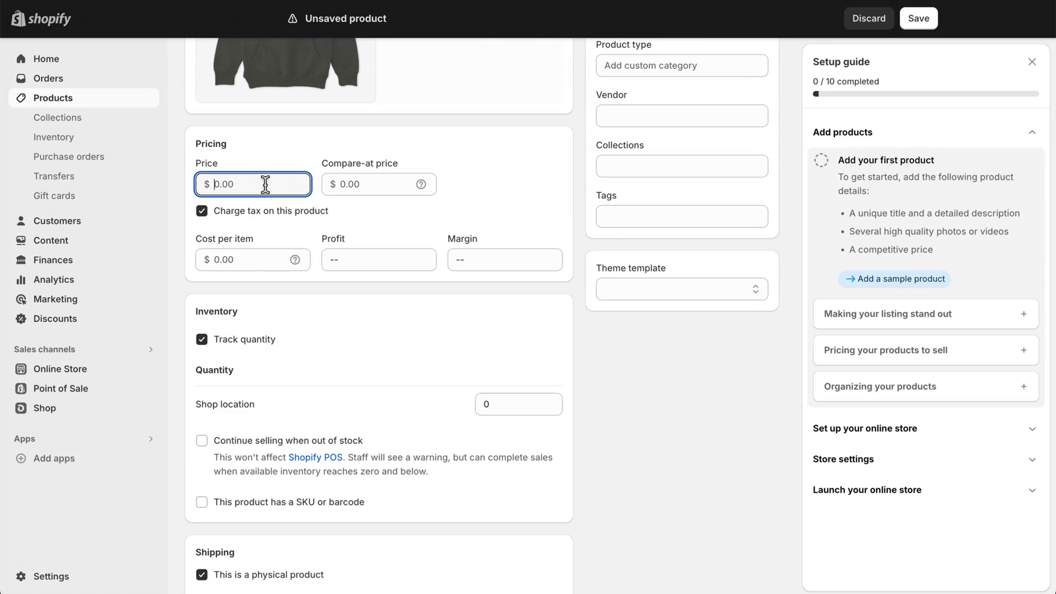
pyautogui.click(181, 238)
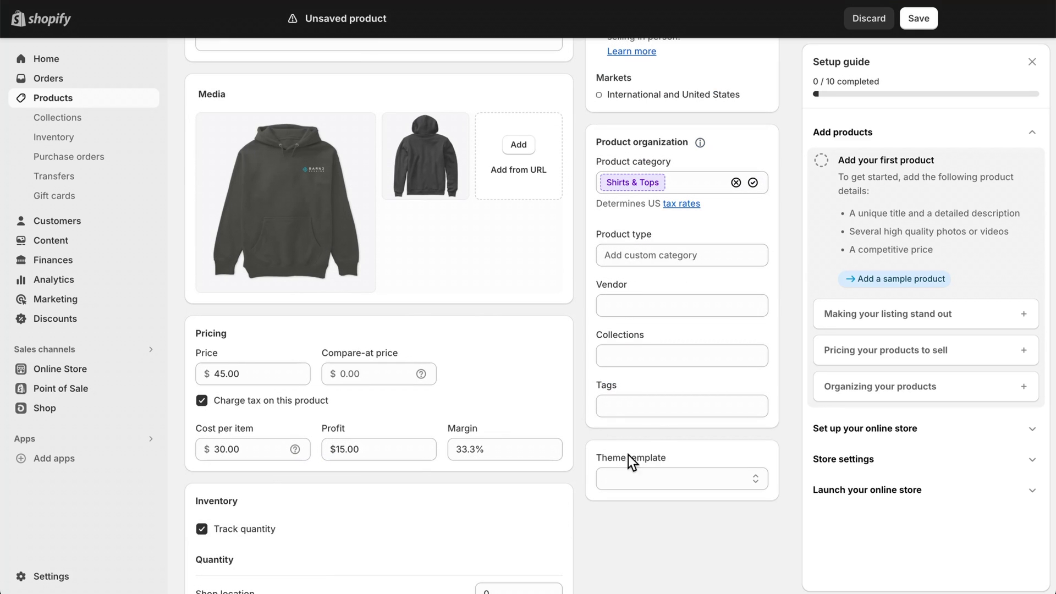
pyautogui.scroll(5, 644, 423)
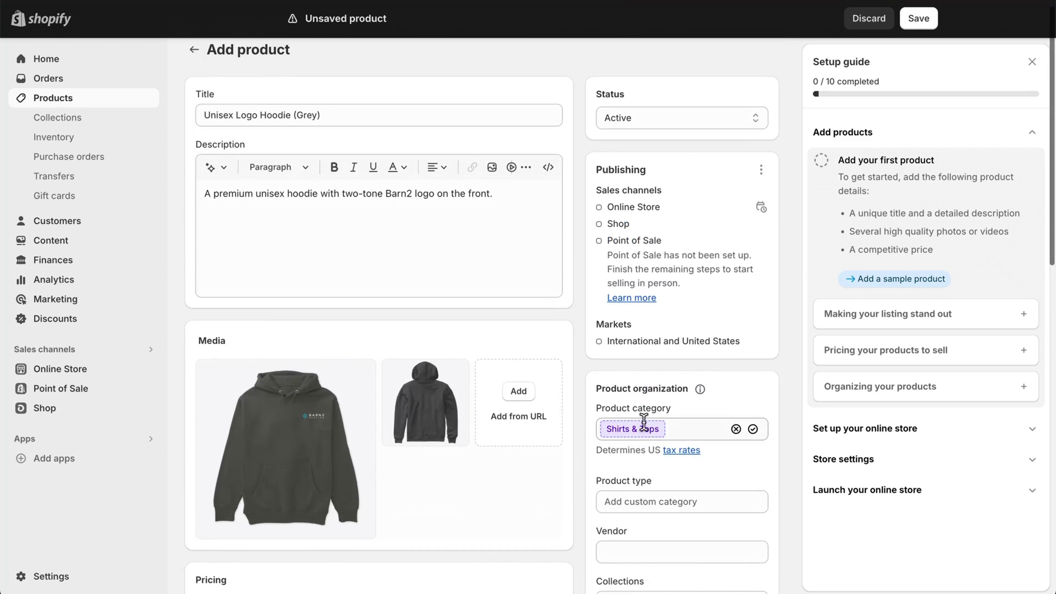
pyautogui.click(743, 135)
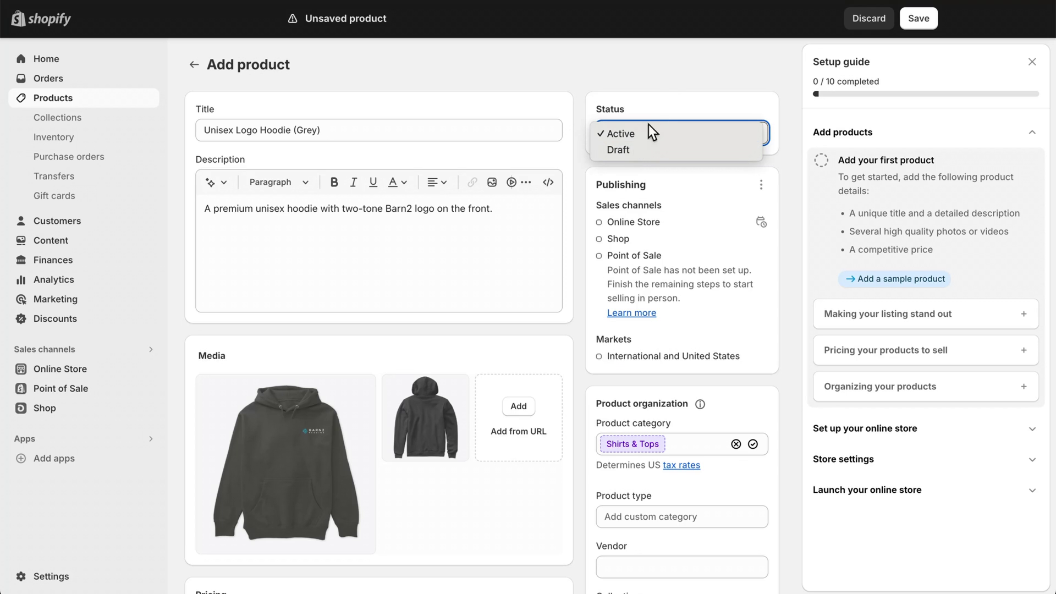
pyautogui.click(668, 78)
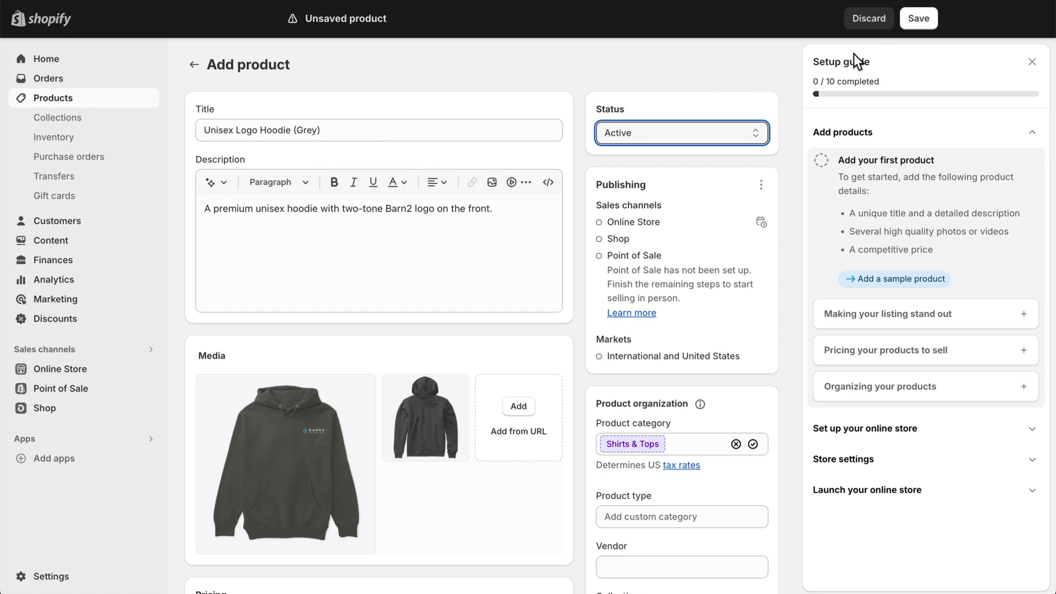
pyautogui.click(917, 20)
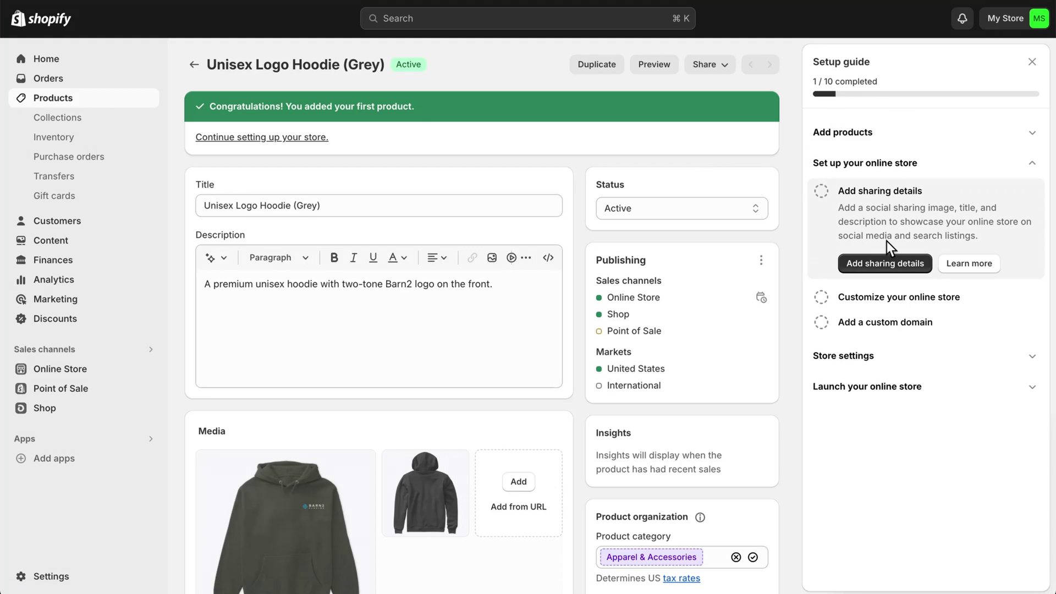
# Go from the setup guide's customization step to Themes and open the Dawn theme's editor
pyautogui.click(889, 299)
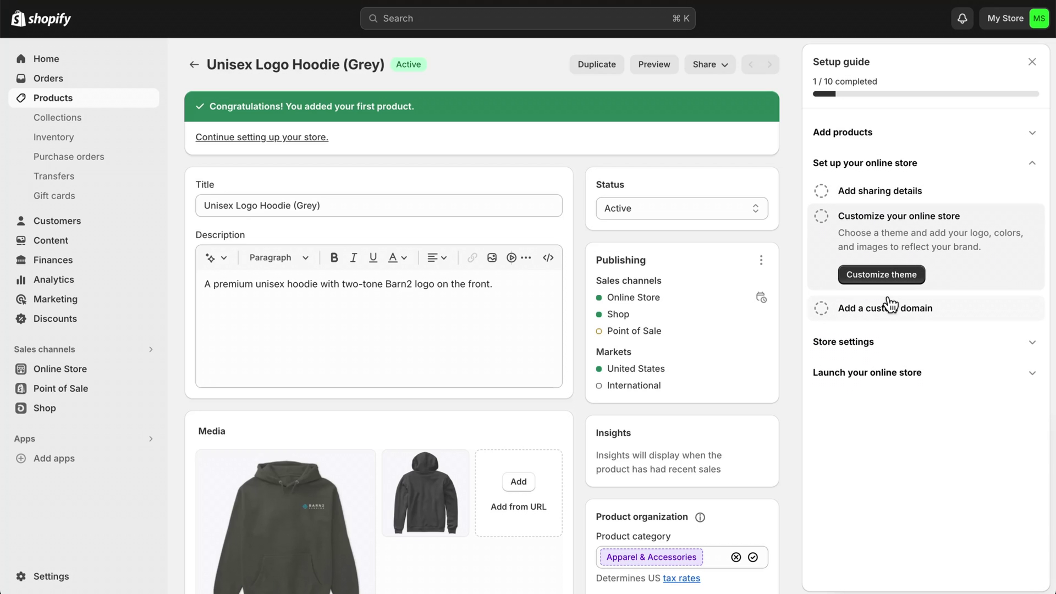
pyautogui.click(892, 270)
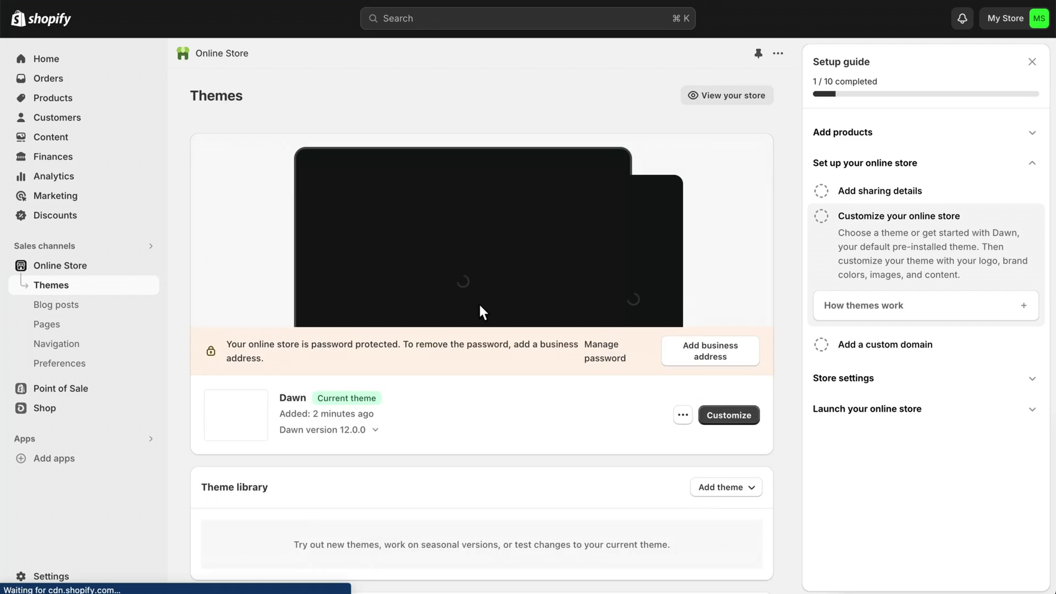
pyautogui.scroll(-2, 573, 360)
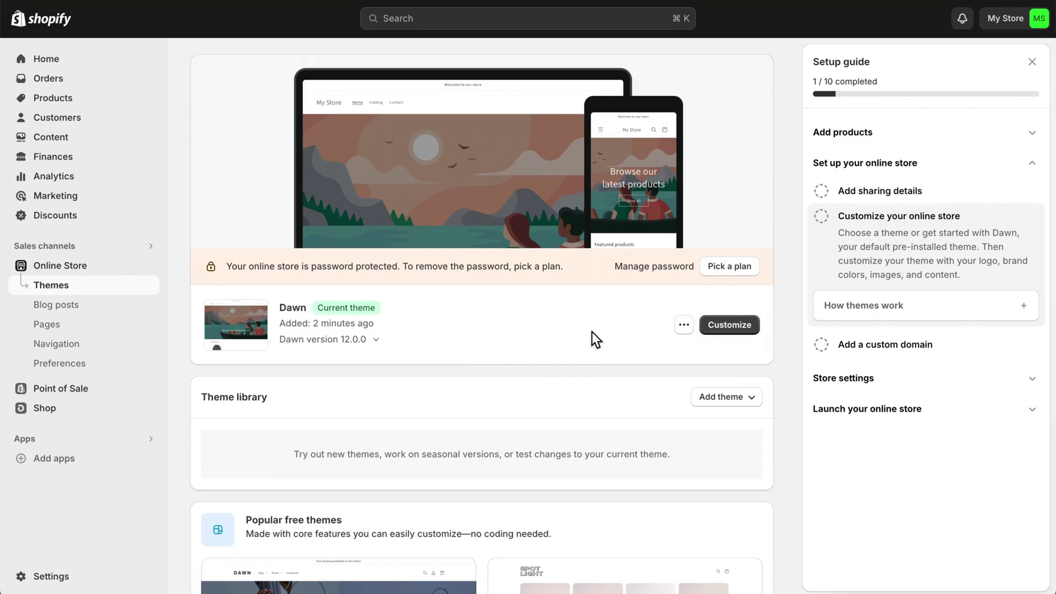
pyautogui.click(684, 325)
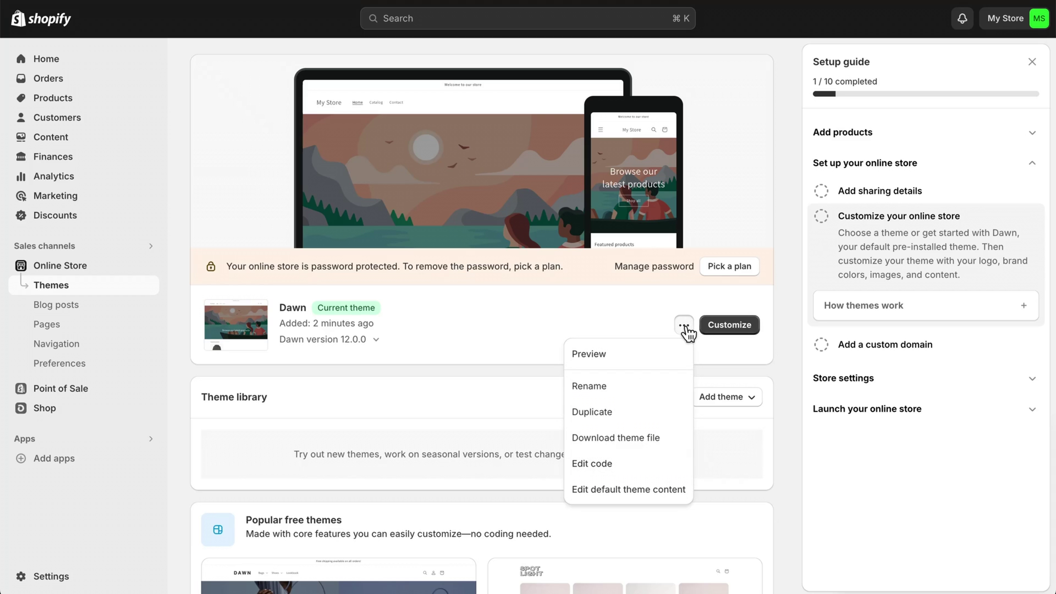
pyautogui.click(726, 324)
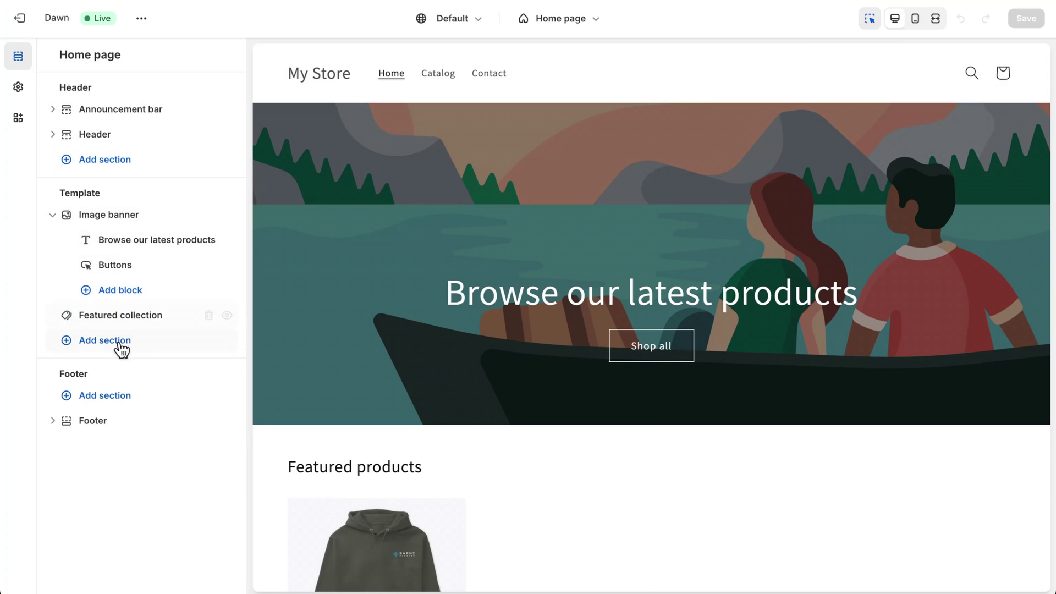
# Reword the 'Browse our latest products' heading to 'Browse our products'
pyautogui.click(148, 243)
pyautogui.moveTo(189, 151); pyautogui.dragTo(110, 151)
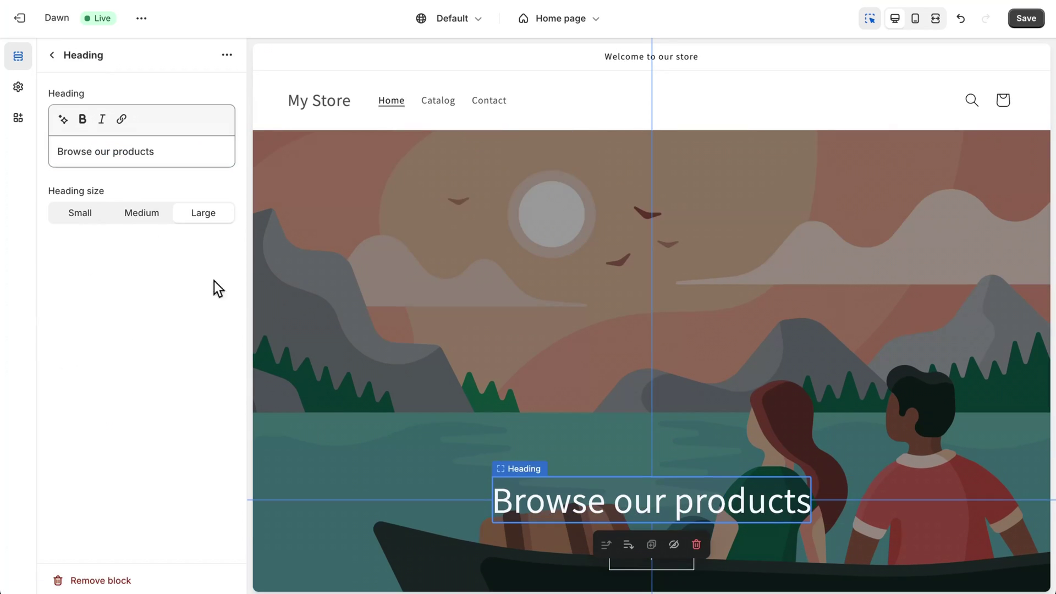
pyautogui.scroll(-5, 349, 292)
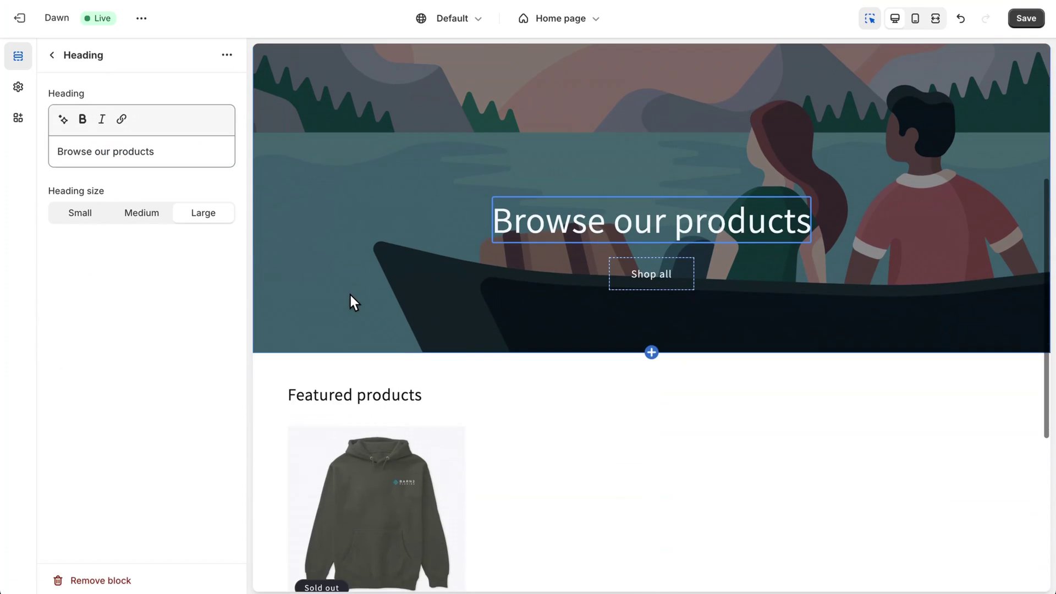
pyautogui.scroll(1, 351, 295)
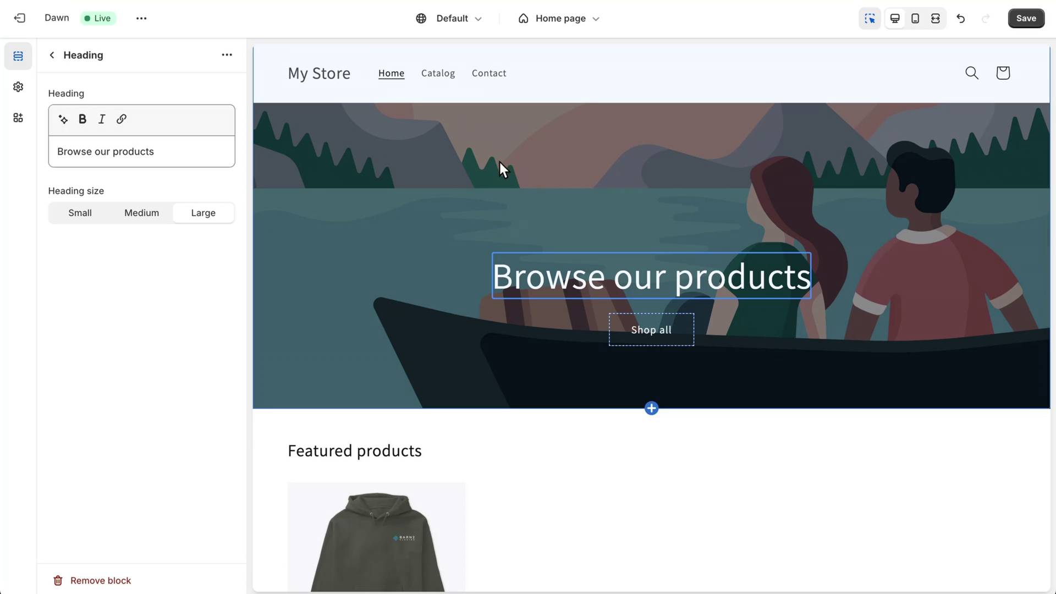
# Check the homepage in mobile and full-screen previews, then save the theme change
pyautogui.click(916, 28)
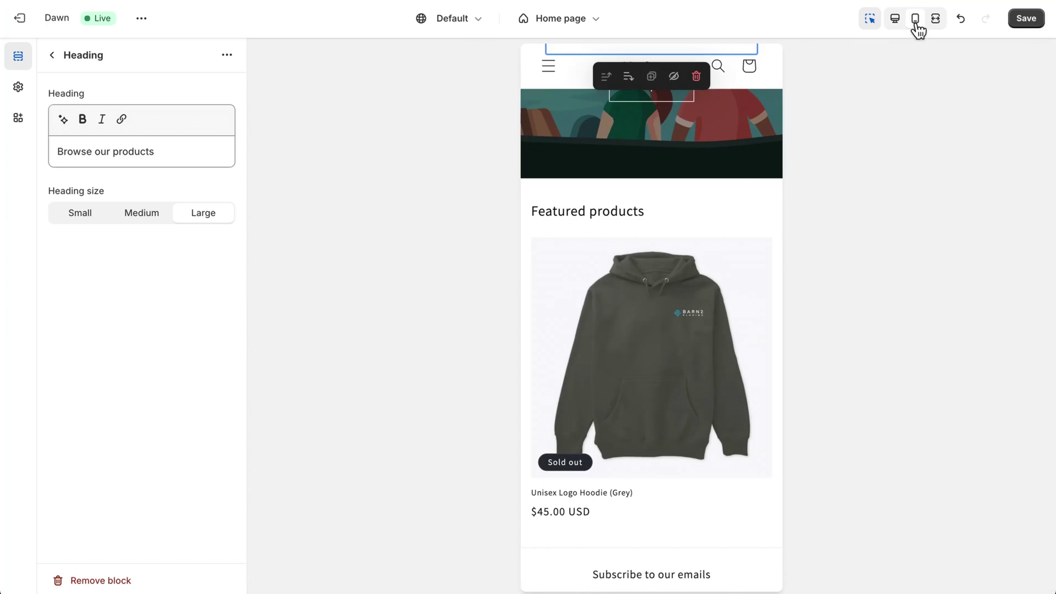
pyautogui.click(934, 27)
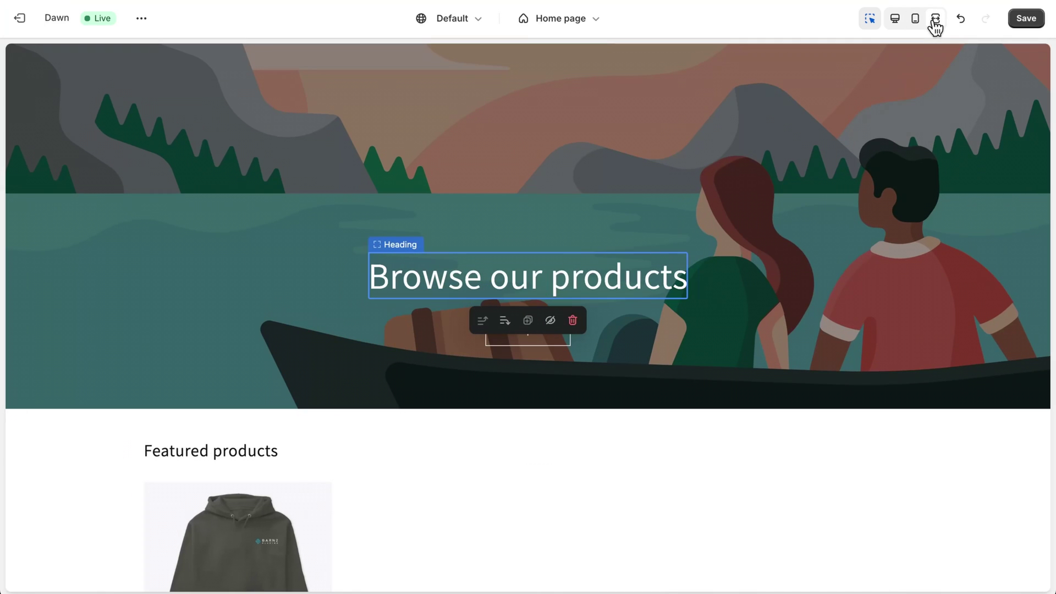
pyautogui.click(894, 25)
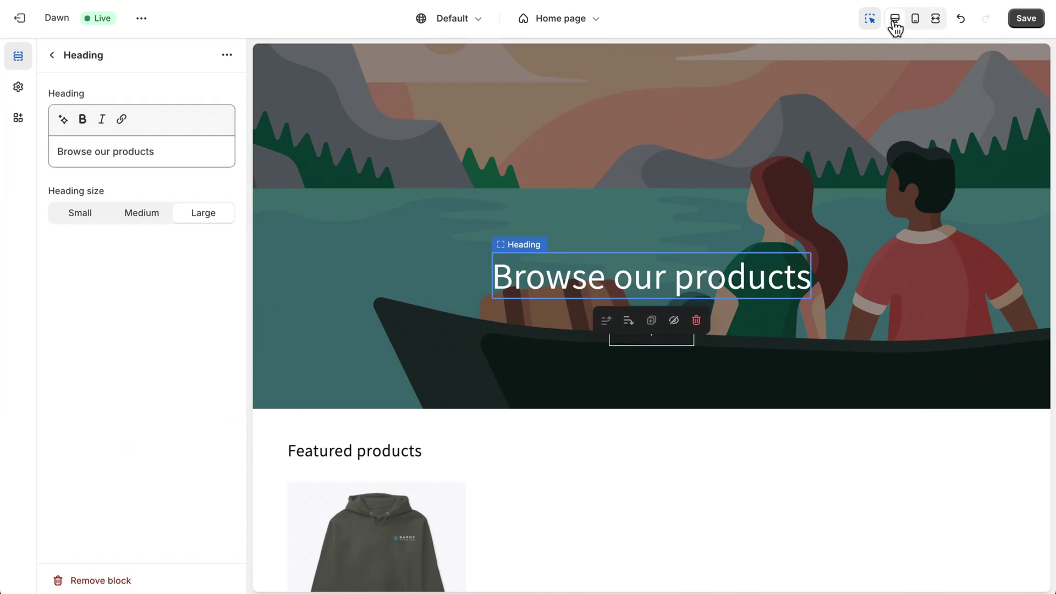
pyautogui.click(1018, 21)
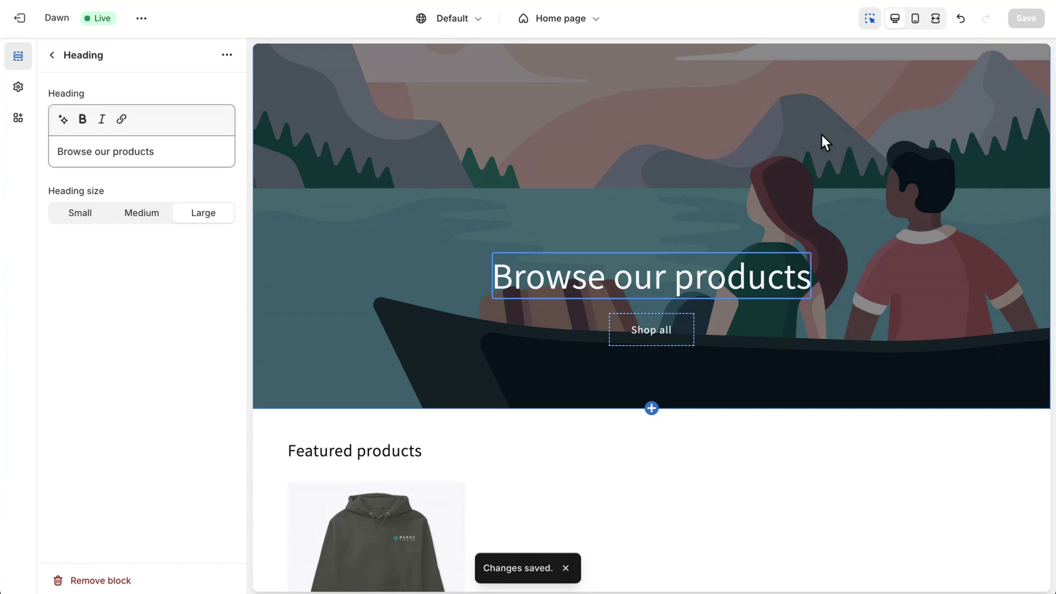
pyautogui.click(52, 55)
# Return to the Themes page and expand the custom domain and store settings setup tasks
pyautogui.click(21, 24)
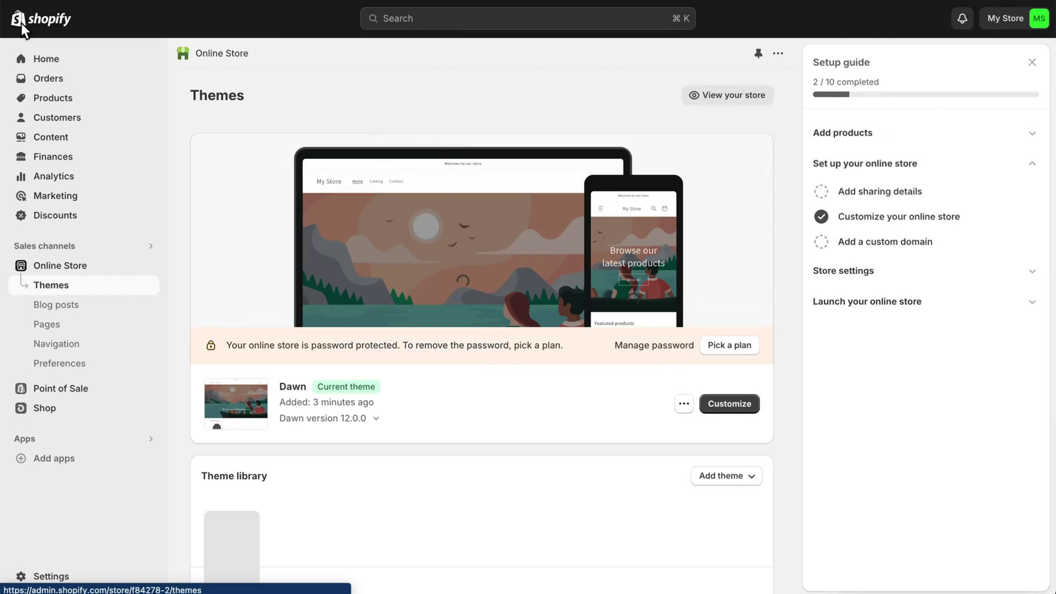
pyautogui.scroll(-1, 219, 199)
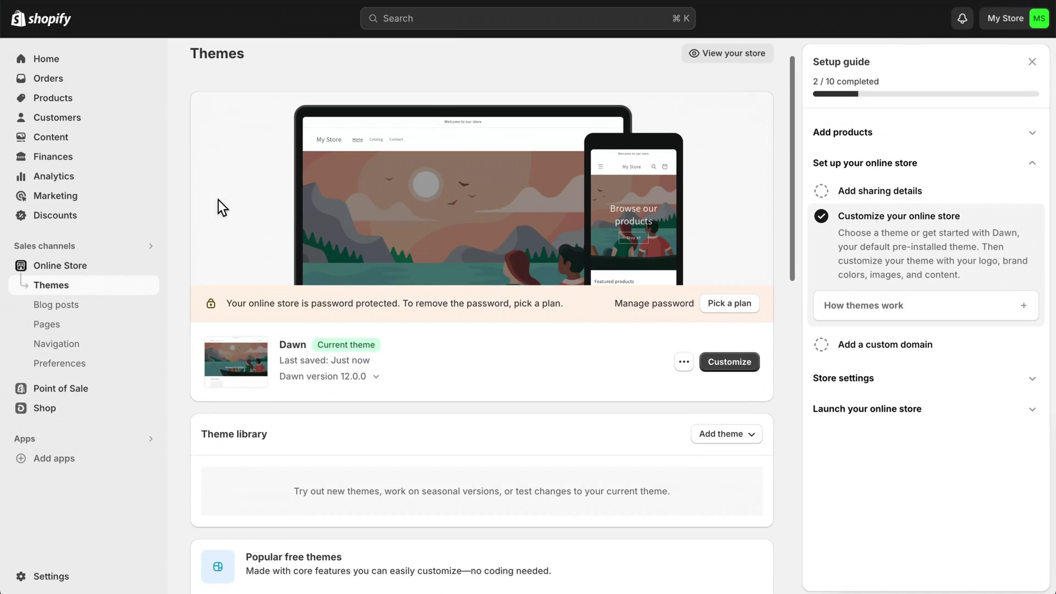
pyautogui.scroll(-1, 219, 200)
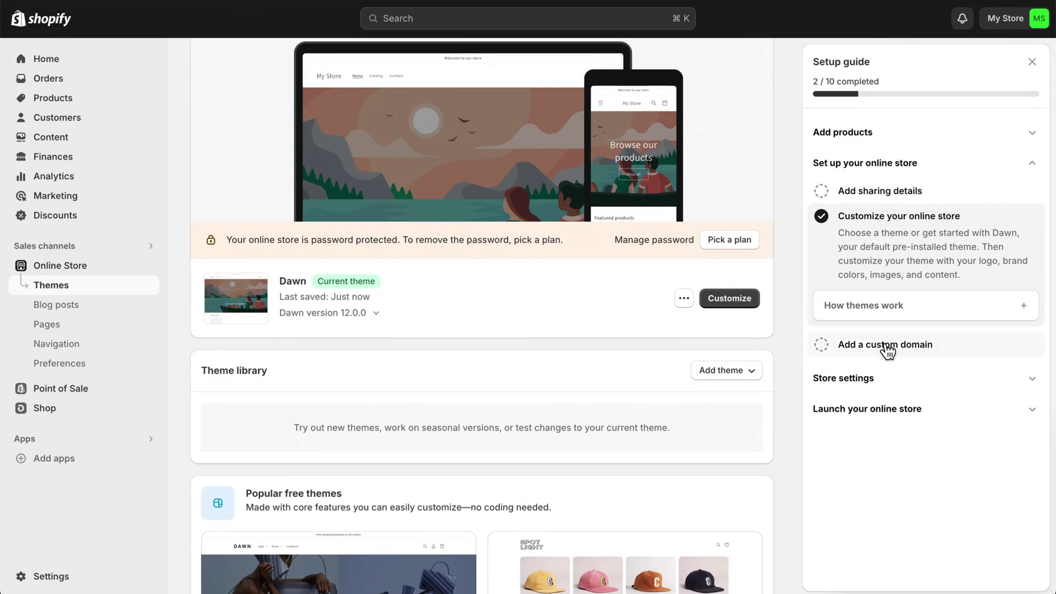
pyautogui.click(835, 352)
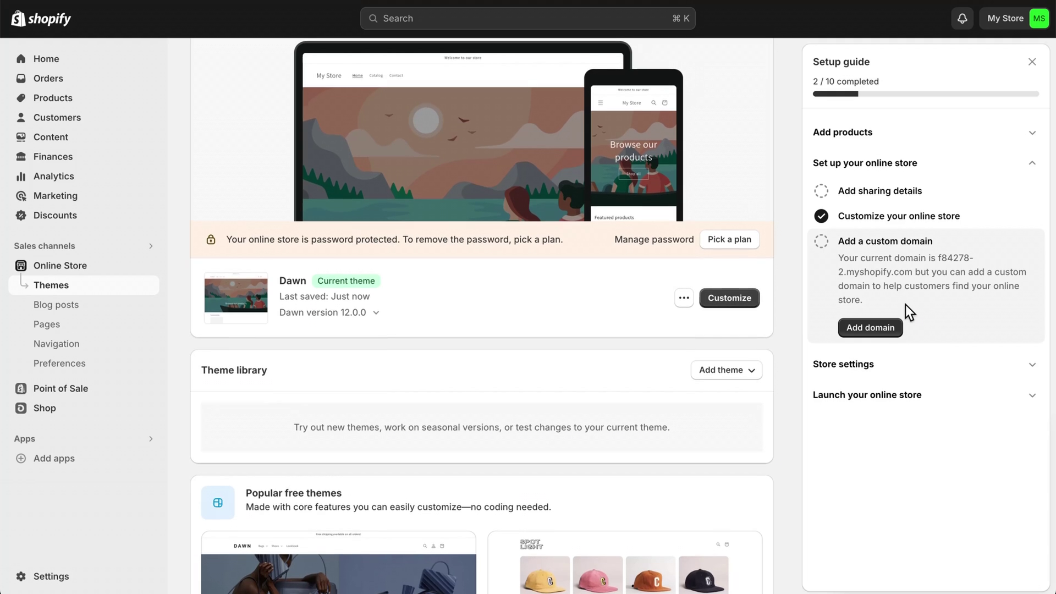
pyautogui.click(914, 365)
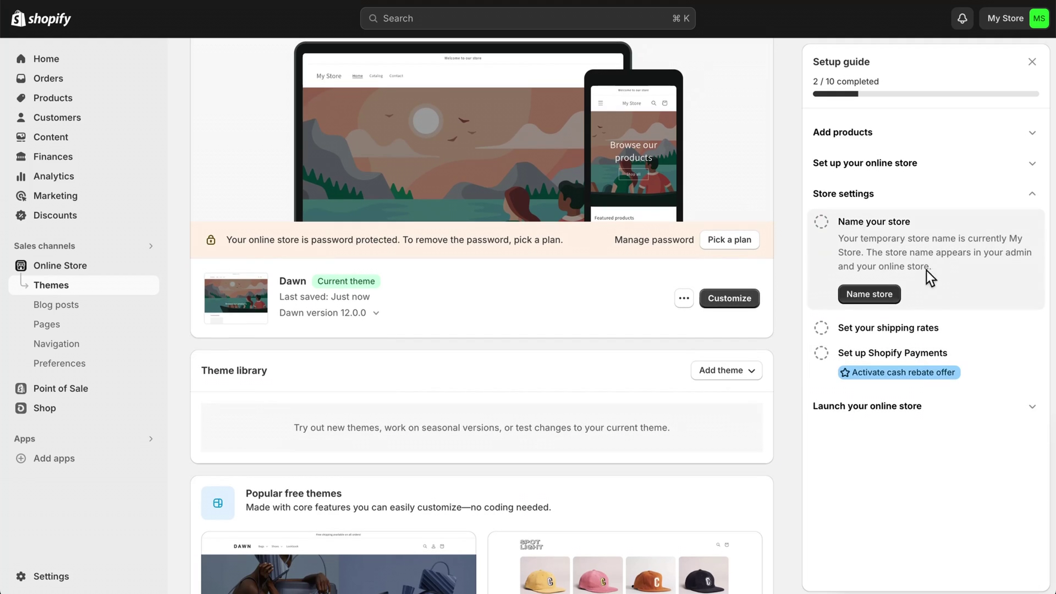
# Replace the store name 'My Store' with 'Barn2 Merch' and save it
pyautogui.click(867, 293)
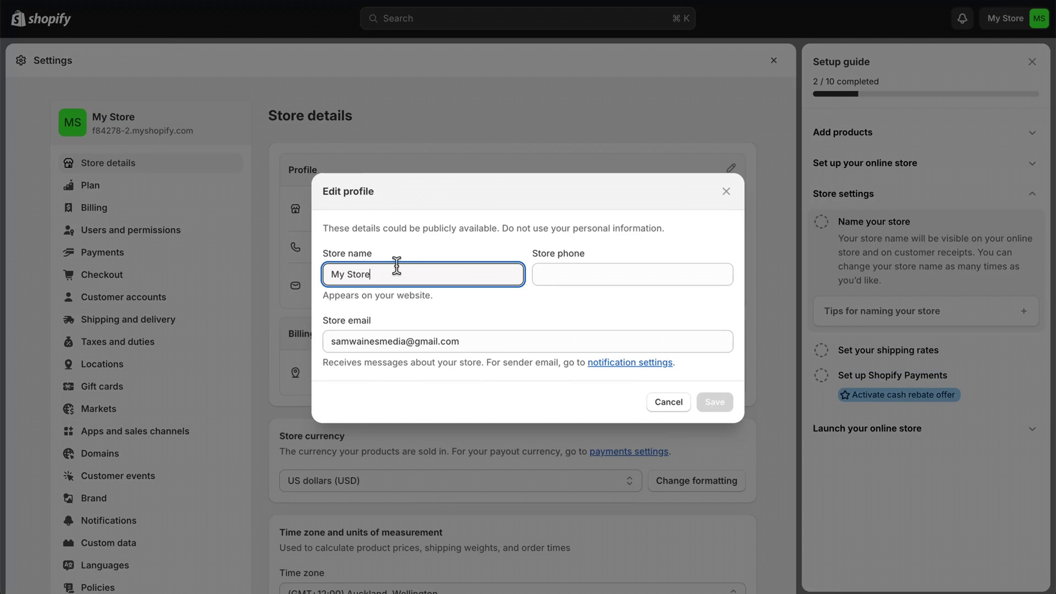
pyautogui.moveTo(394, 273); pyautogui.dragTo(330, 273)
pyautogui.write('ba')
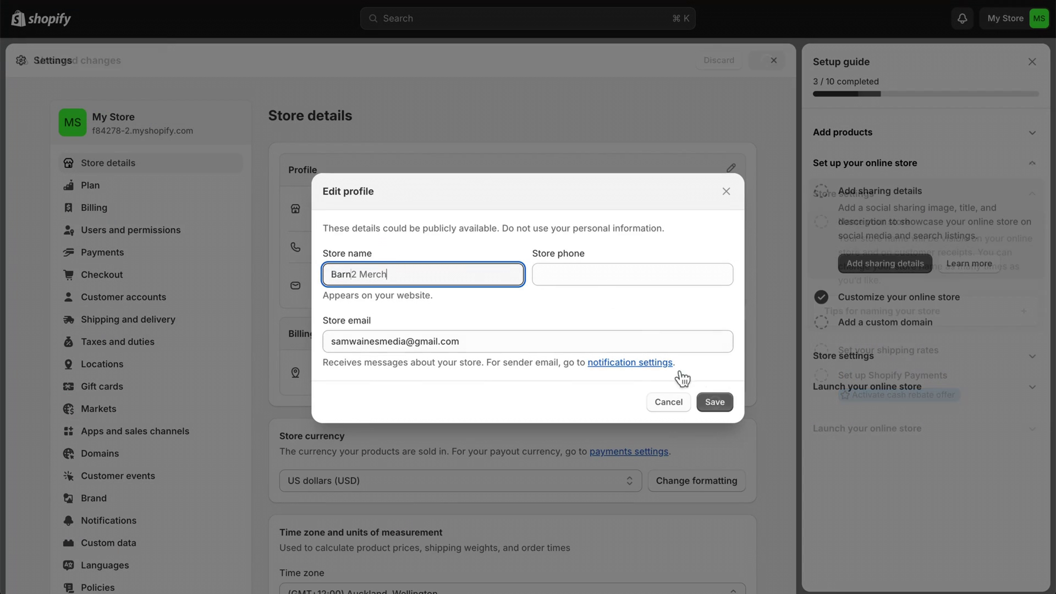
pyautogui.click(717, 400)
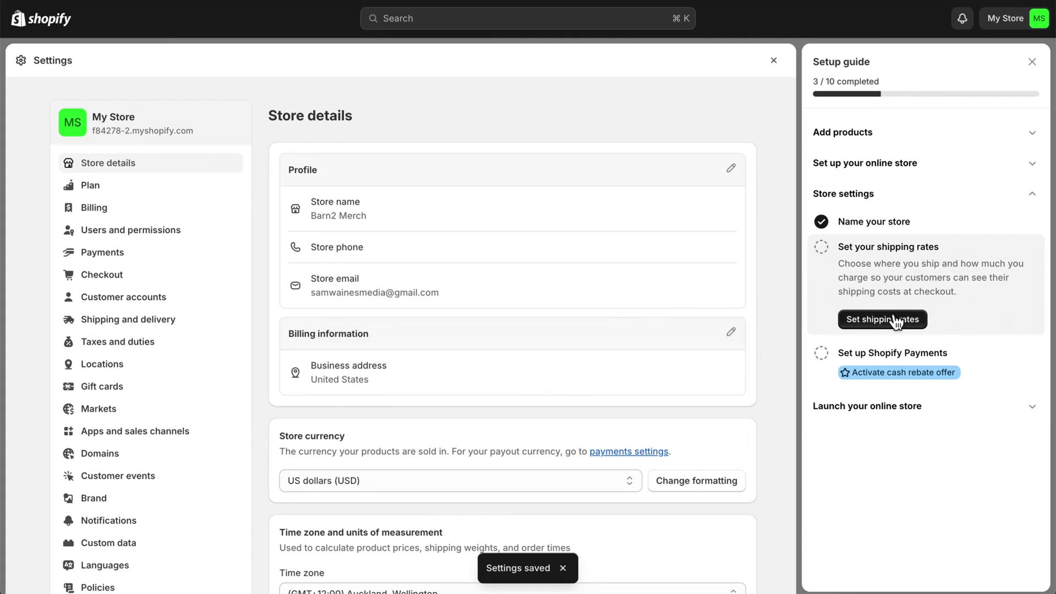
pyautogui.click(911, 362)
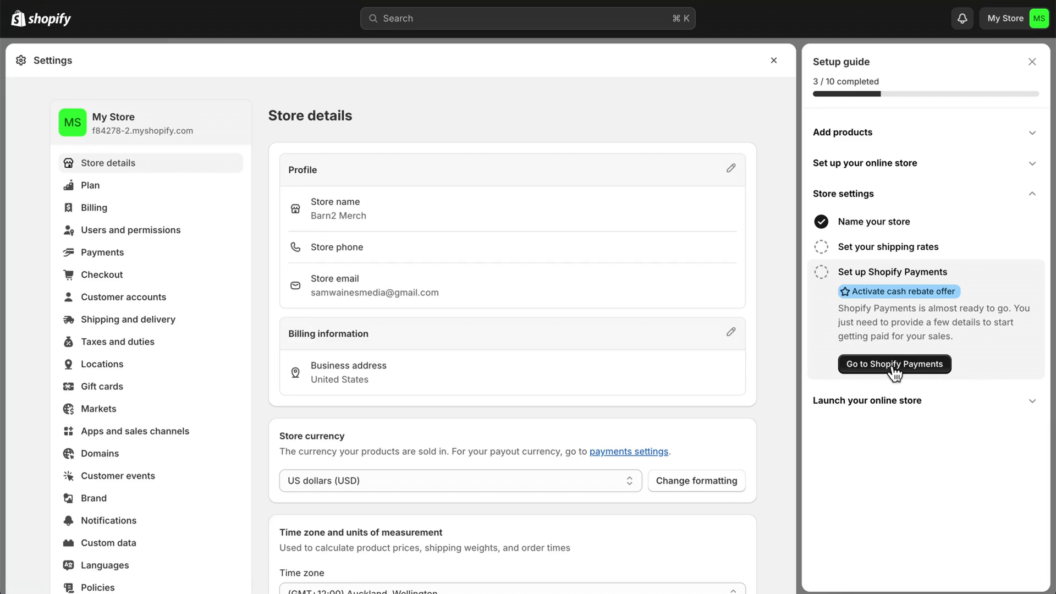
pyautogui.click(1032, 407)
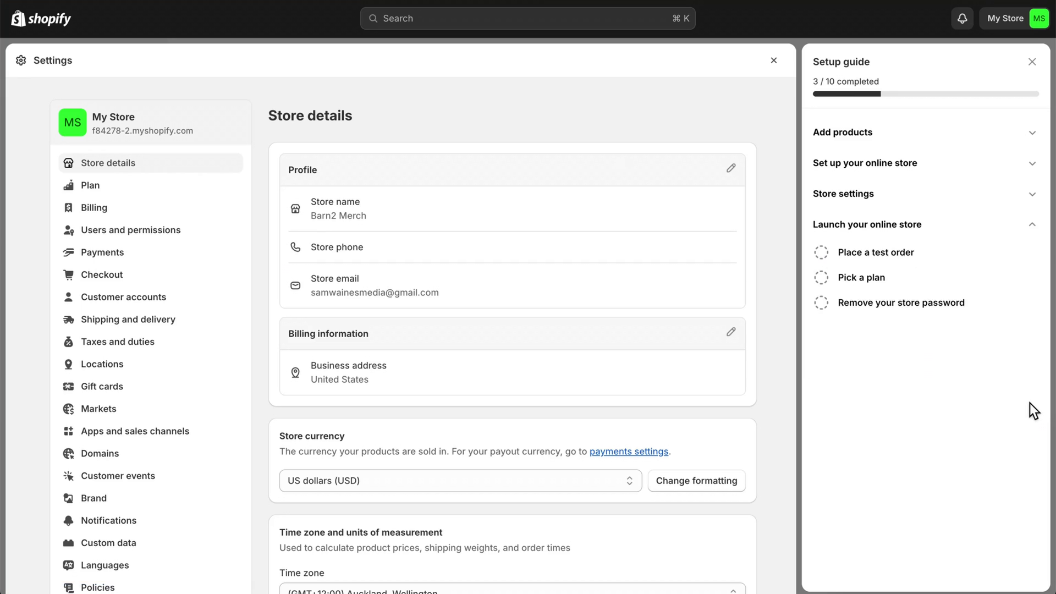